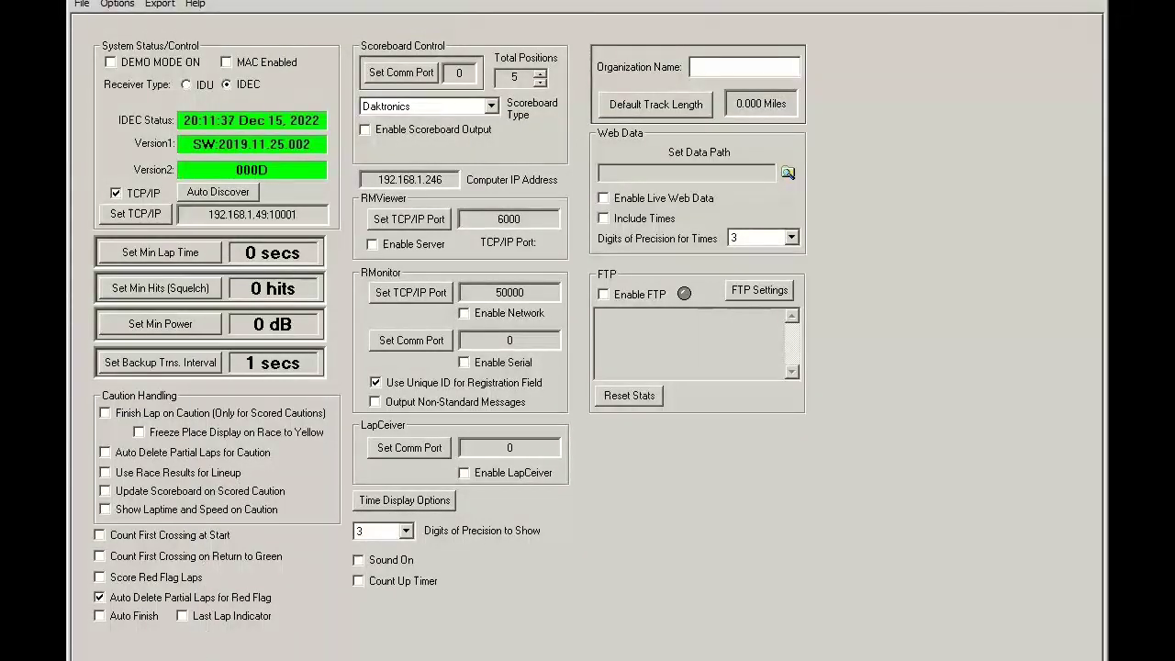
# Start the 410 SPRINTS race, throw an unscored caution, and close the lineup while the cars circulate under yellow
pyautogui.press('Escape')
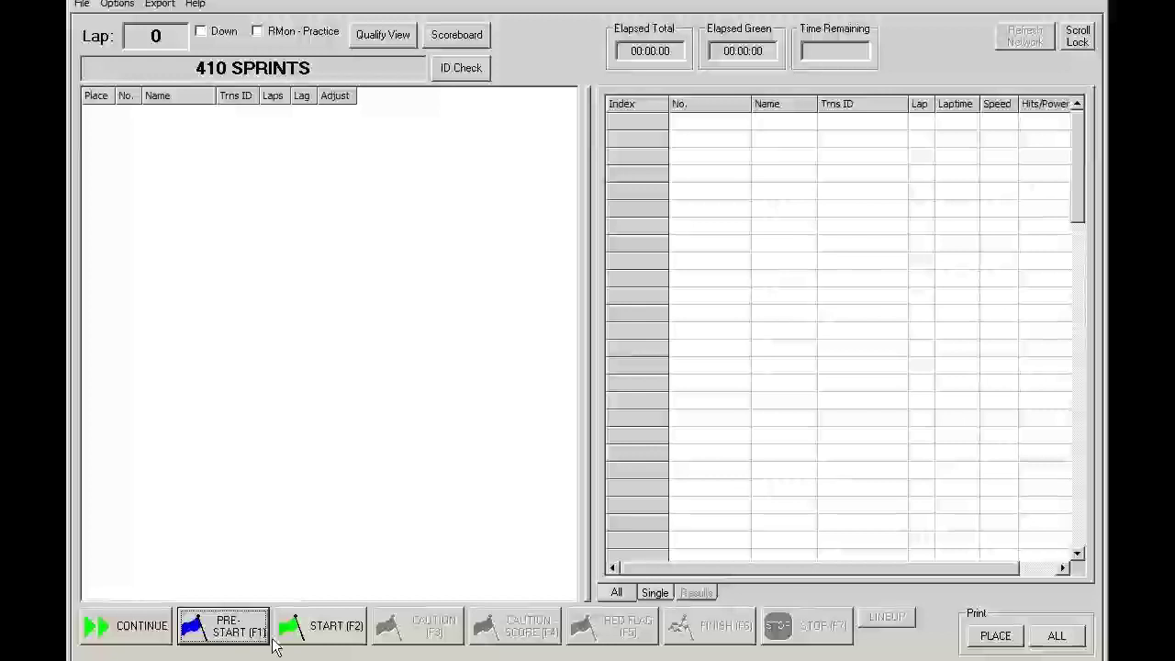
pyautogui.click(328, 630)
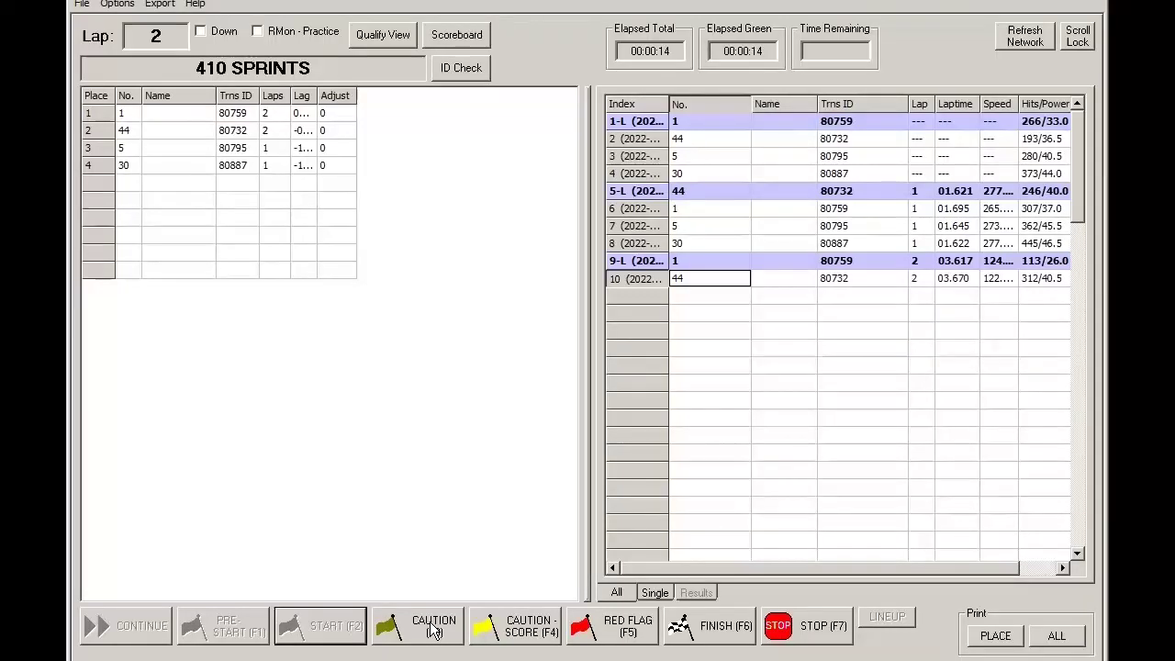
pyautogui.click(433, 632)
pyautogui.click(527, 263)
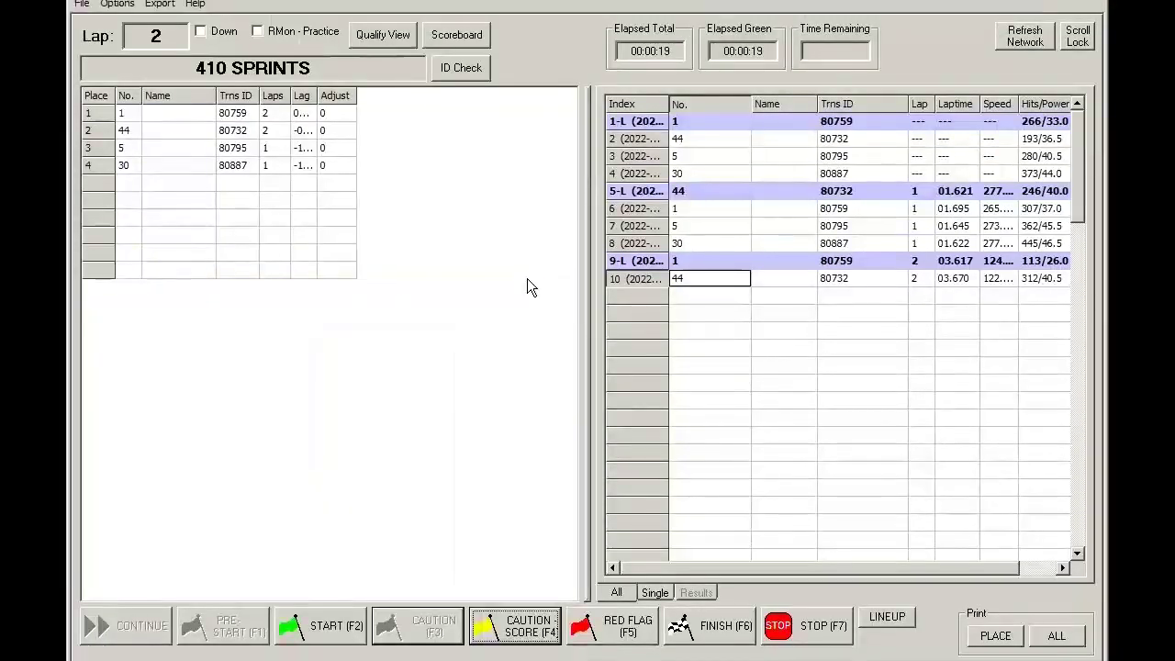
pyautogui.write('5')
pyautogui.press('Return')
pyautogui.write('30')
pyautogui.press('Return')
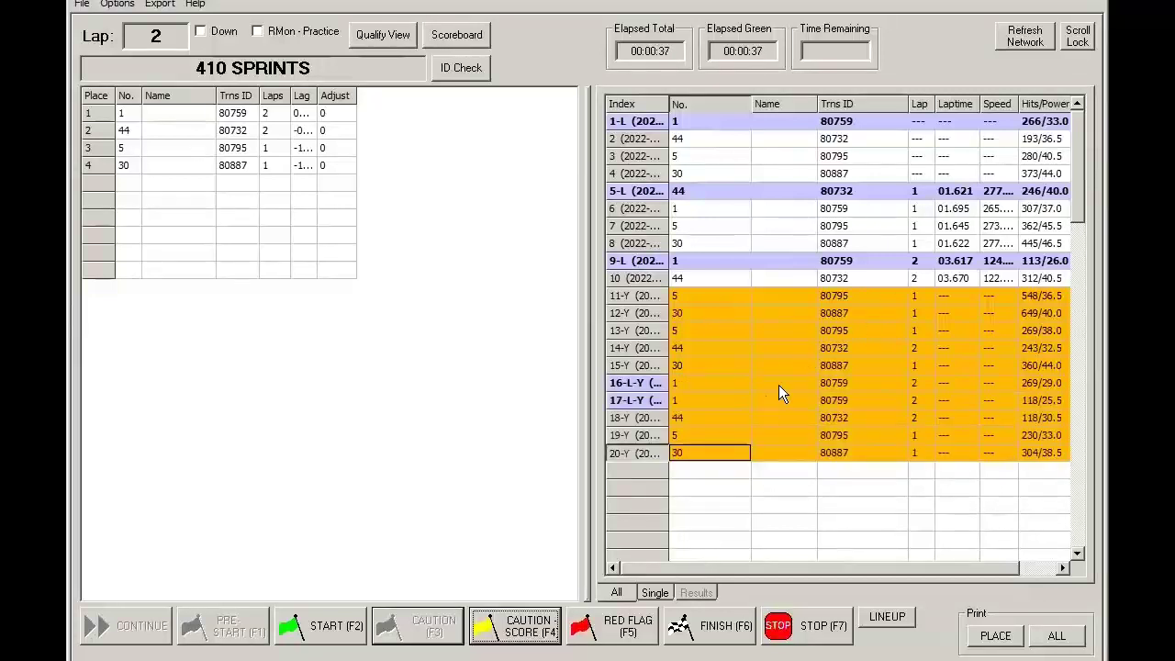
# Return the race to green and end it without saving the results file
pyautogui.click(336, 634)
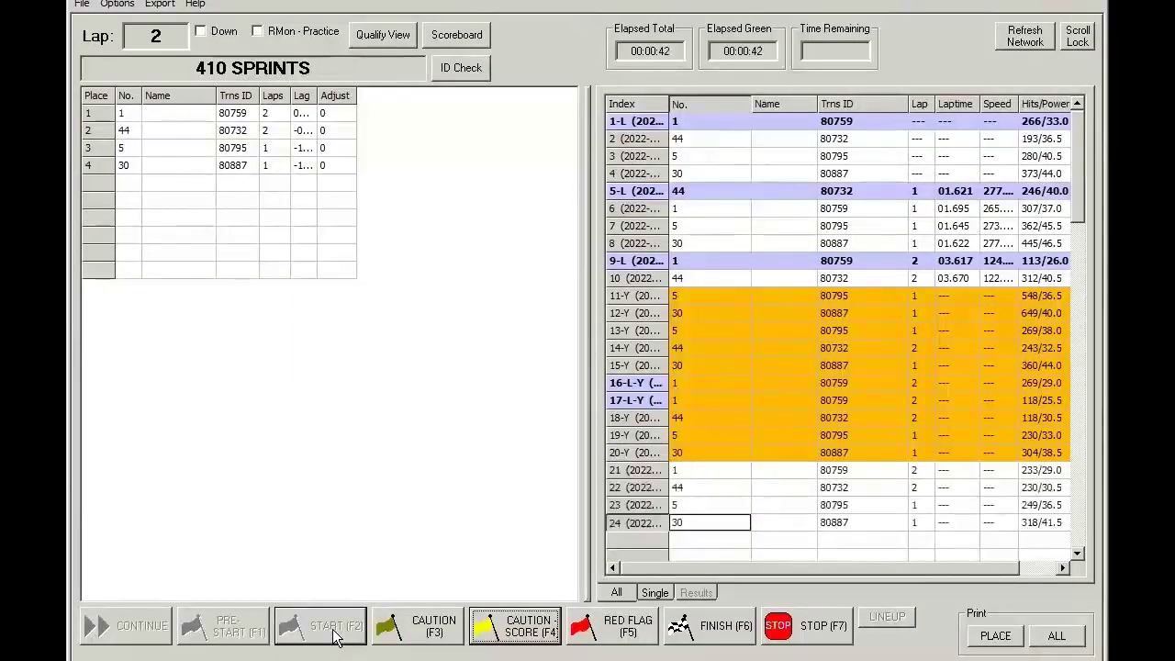
pyautogui.click(725, 627)
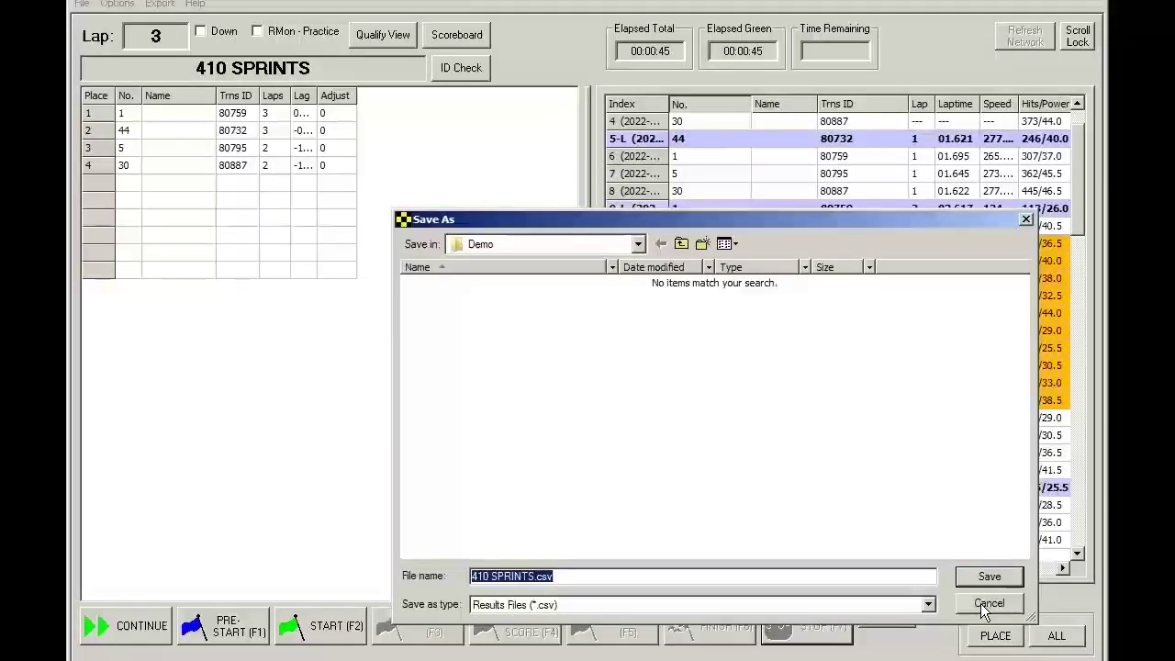
pyautogui.click(987, 604)
# Run a new race into a scored caution, accept the lineup, and inspect the laps logged for cars 5 and 30
pyautogui.click(335, 639)
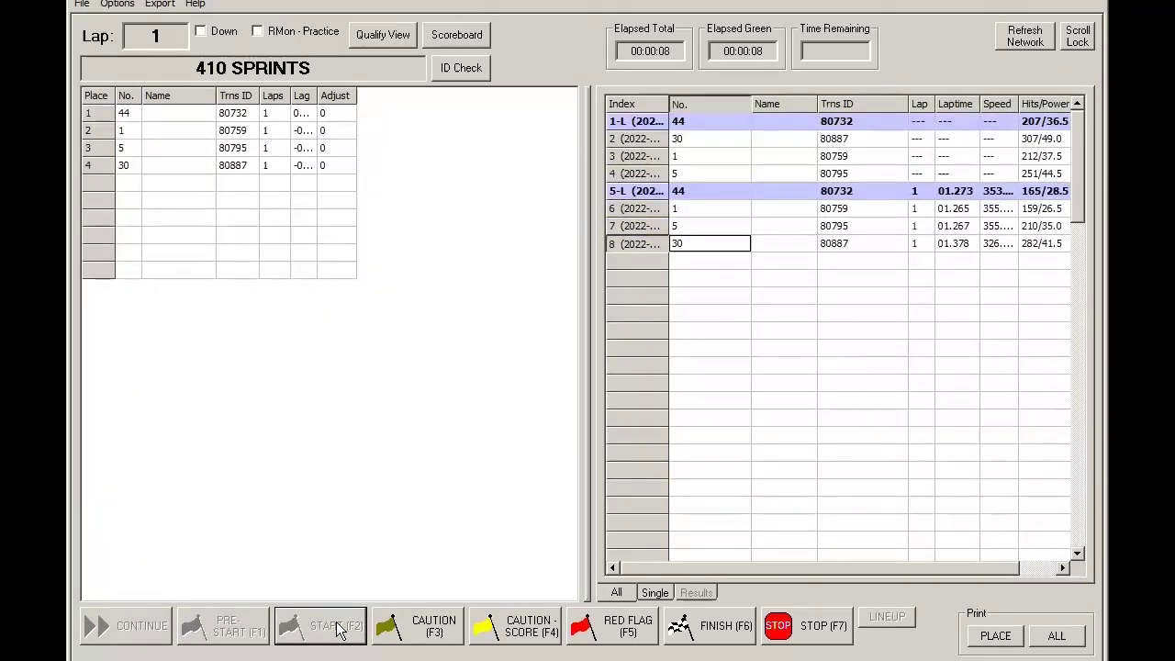
pyautogui.click(529, 633)
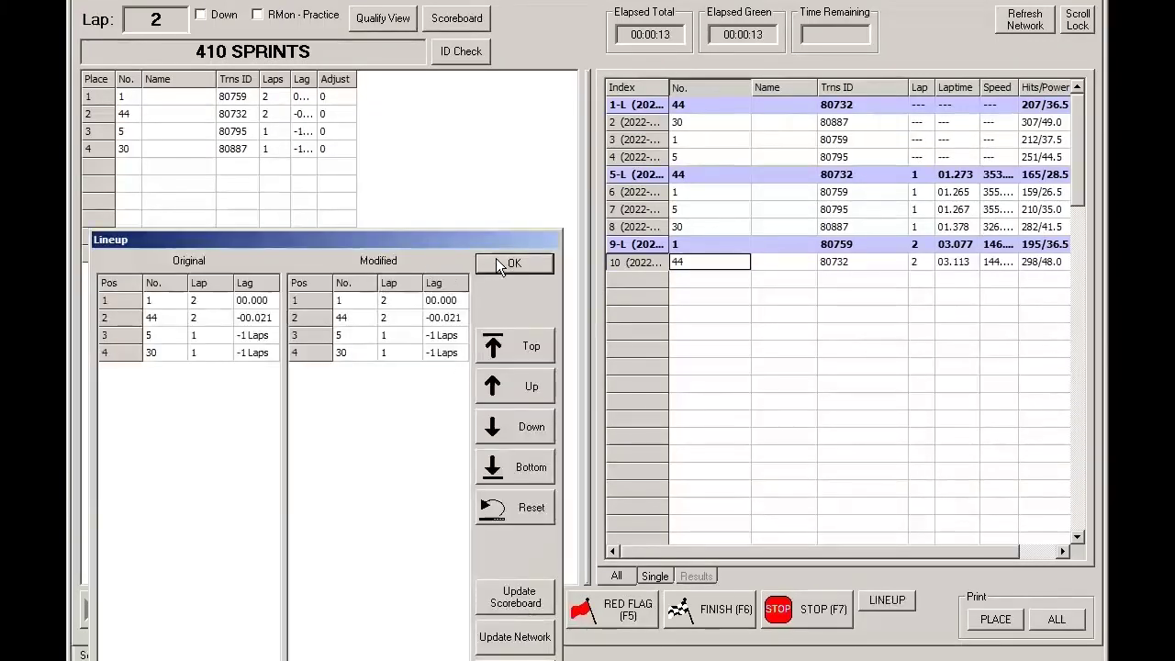
pyautogui.click(499, 264)
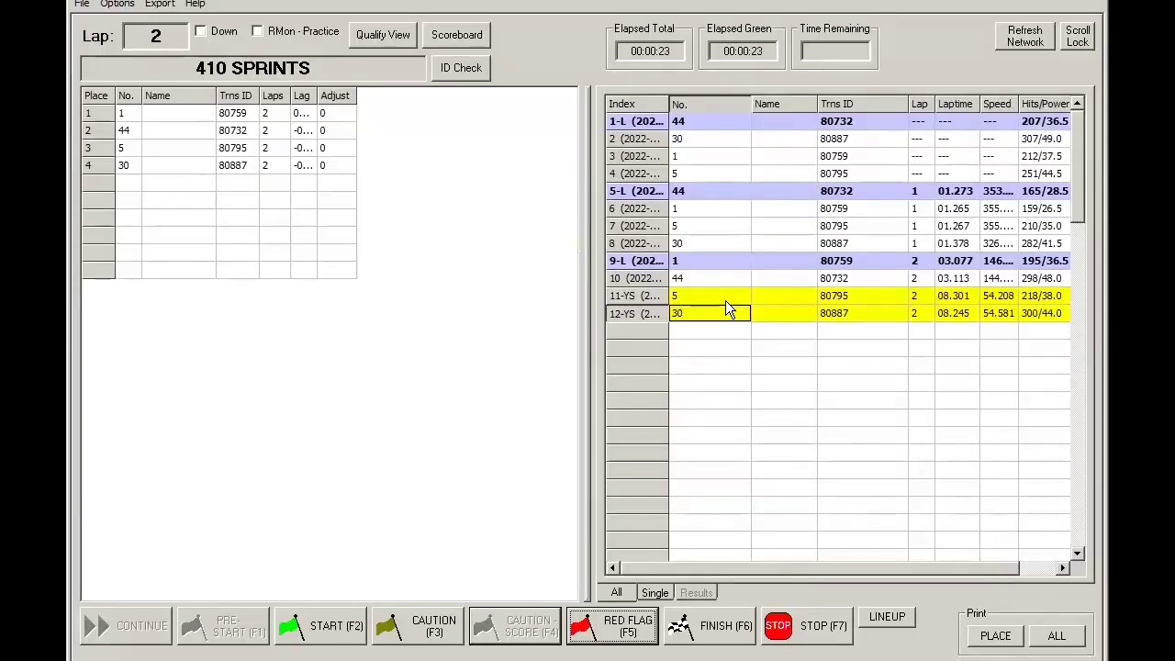
pyautogui.click(906, 295)
pyautogui.click(904, 312)
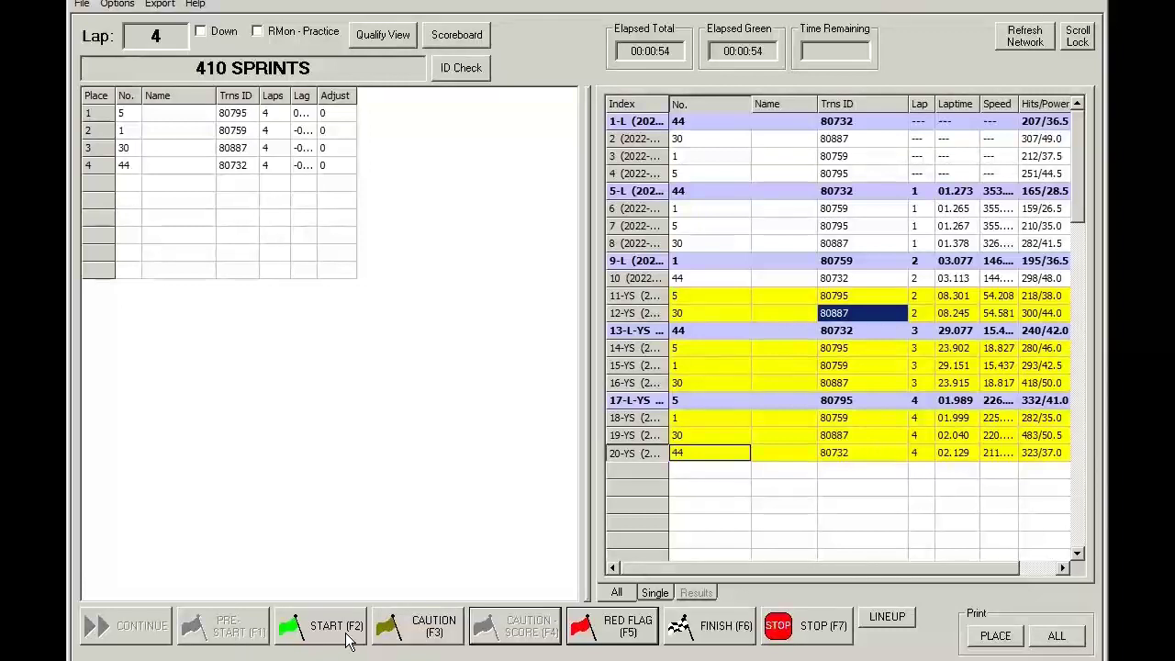
# Resume the race under green, review the scored caution laps in the crossing log, and stop the race
pyautogui.press('F3')
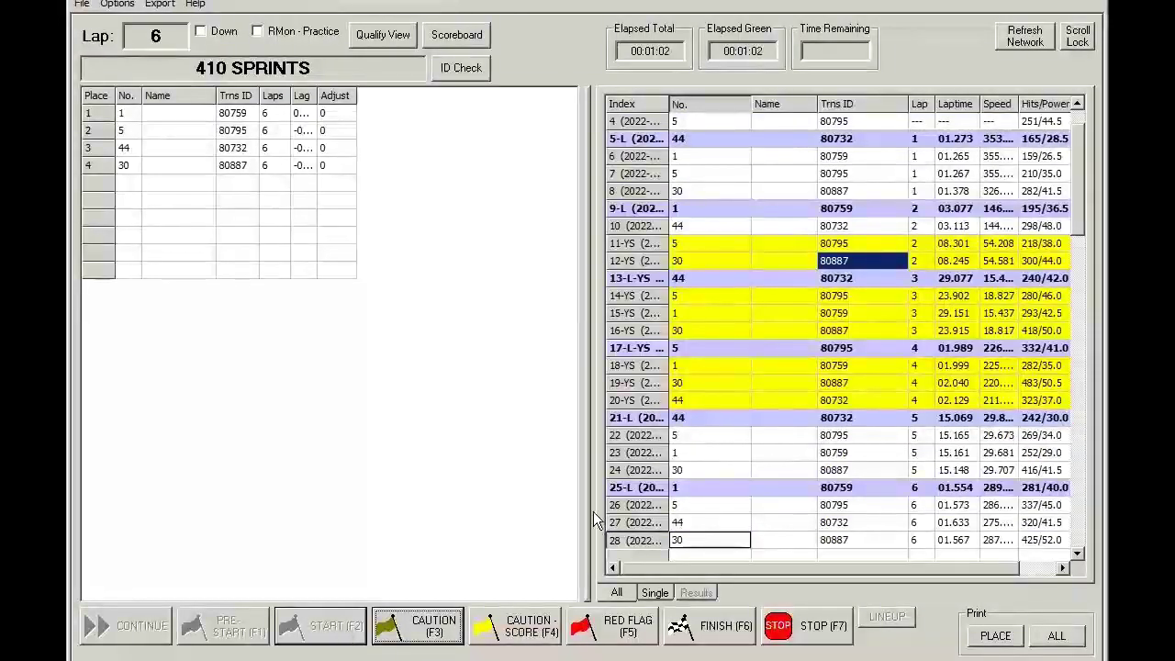
pyautogui.moveTo(729, 243)
pyautogui.mouseDown()
pyautogui.moveTo(734, 405)
pyautogui.moveTo(734, 246)
pyautogui.mouseUp()
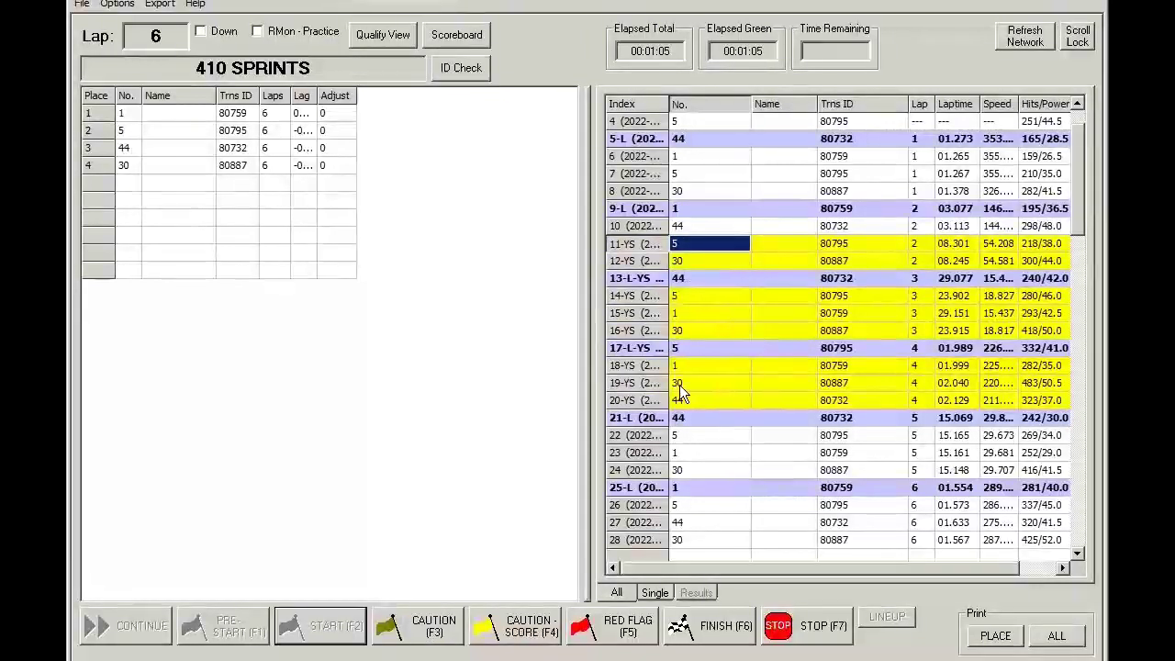
pyautogui.click(812, 633)
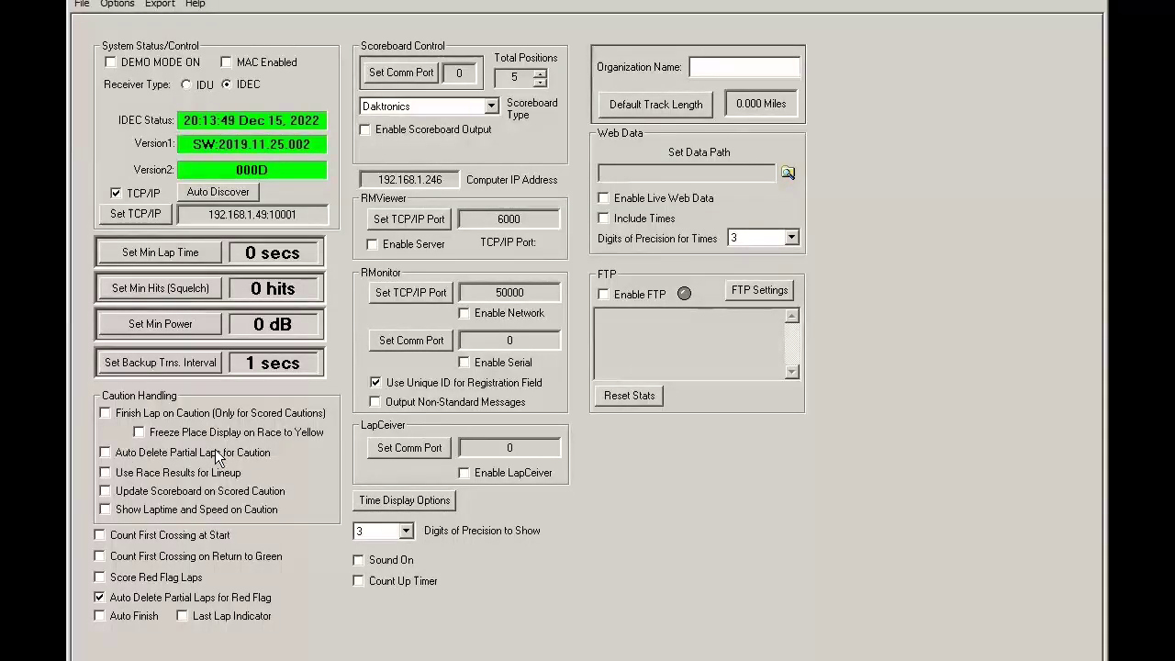
# Enable Auto Delete Partial Laps for Caution and run a new race into an unscored caution
pyautogui.click(106, 453)
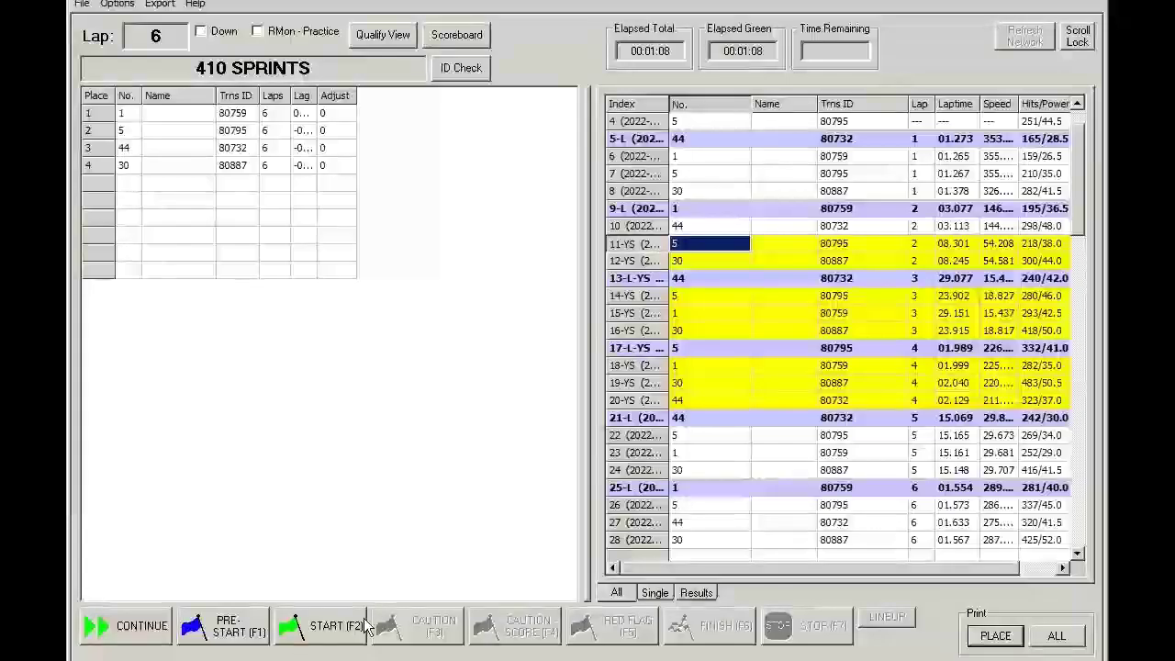
pyautogui.click(344, 632)
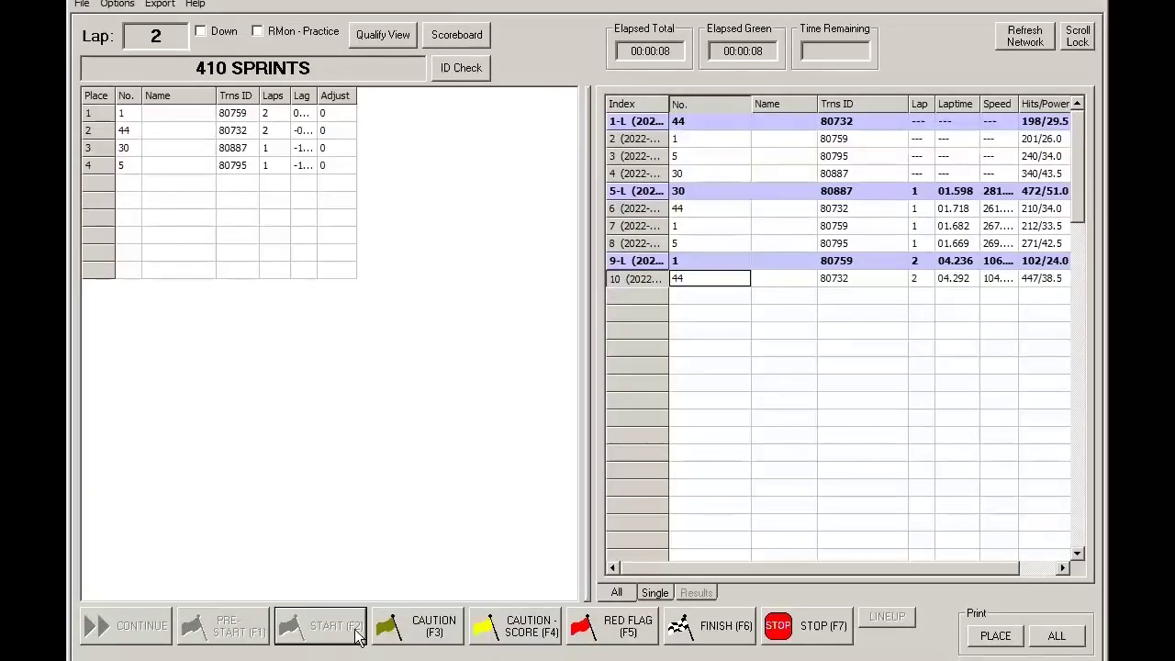
pyautogui.click(436, 626)
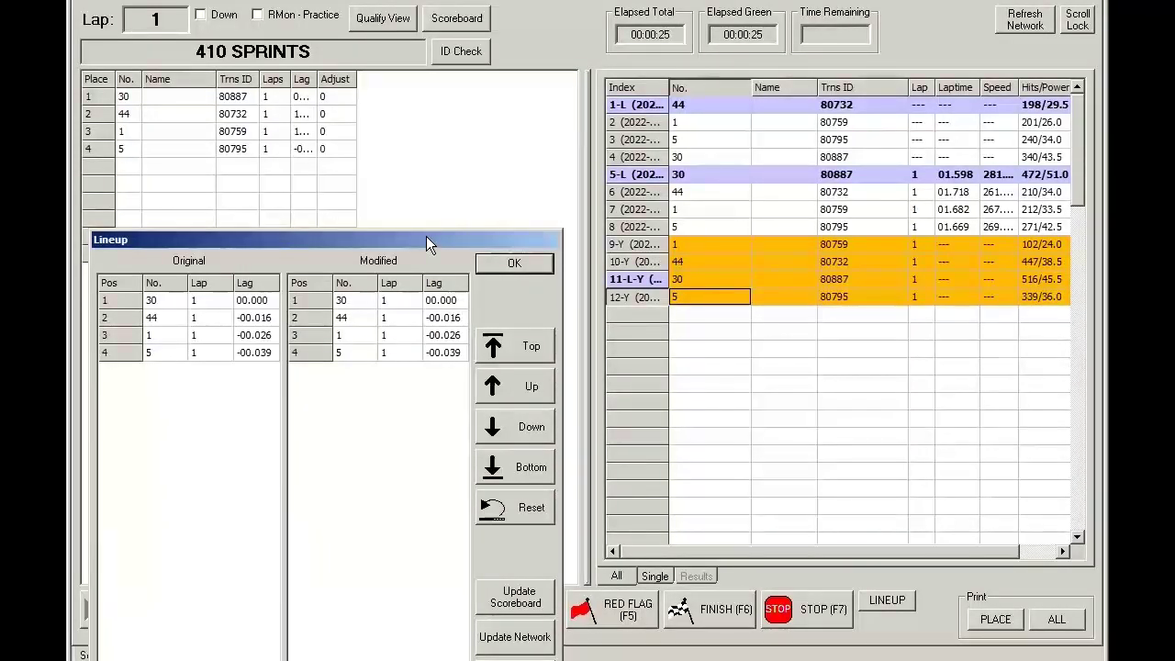
# Compare the original lineup order with the crossings of the last completed lap, moving the Lineup window clear of the log
pyautogui.moveTo(426, 236); pyautogui.dragTo(431, 216)
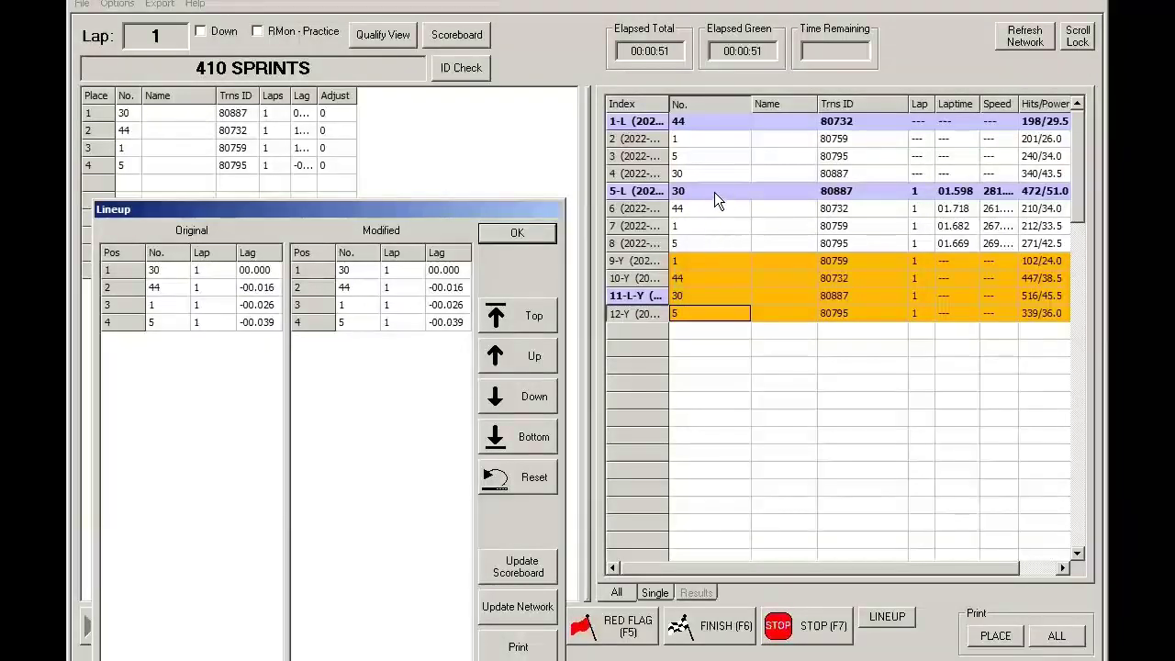
pyautogui.click(696, 227)
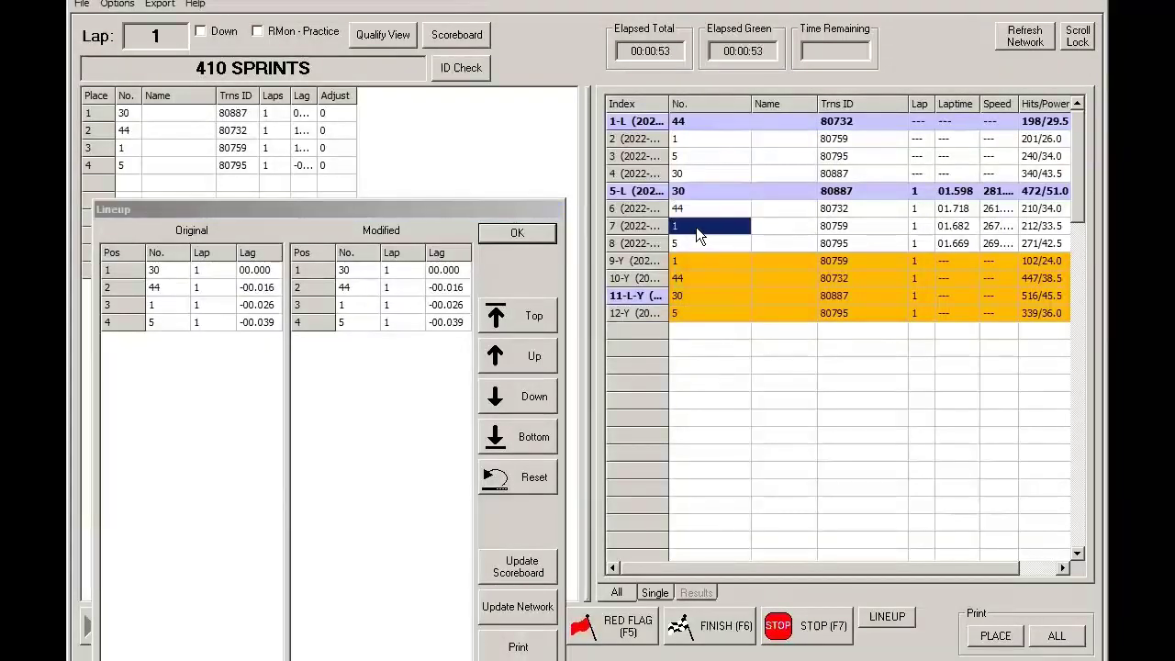
pyautogui.click(696, 244)
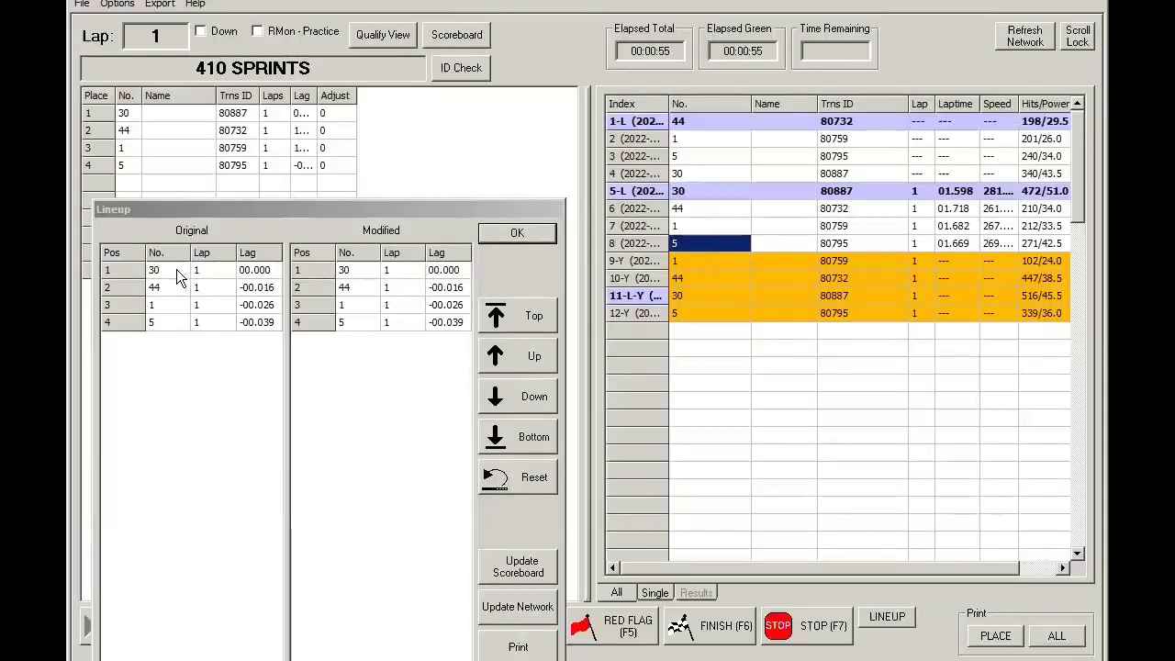
pyautogui.click(168, 305)
pyautogui.click(165, 324)
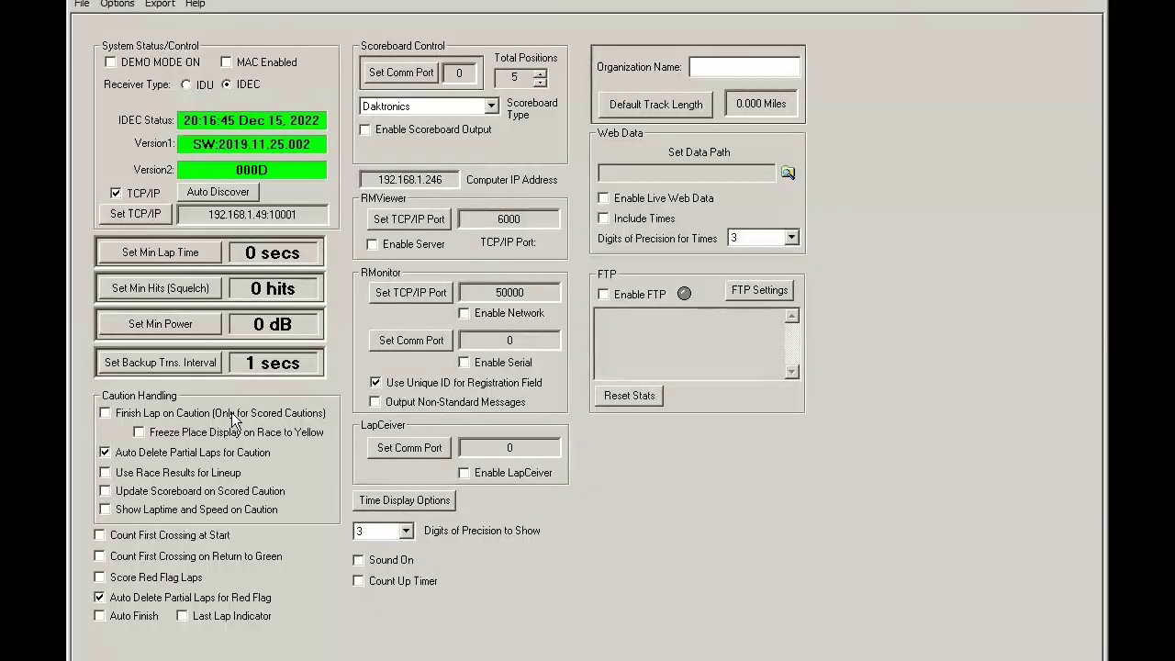
# Enable Finish Lap on Caution (Only for Scored Cautions) and run a new race into a scored caution
pyautogui.click(105, 413)
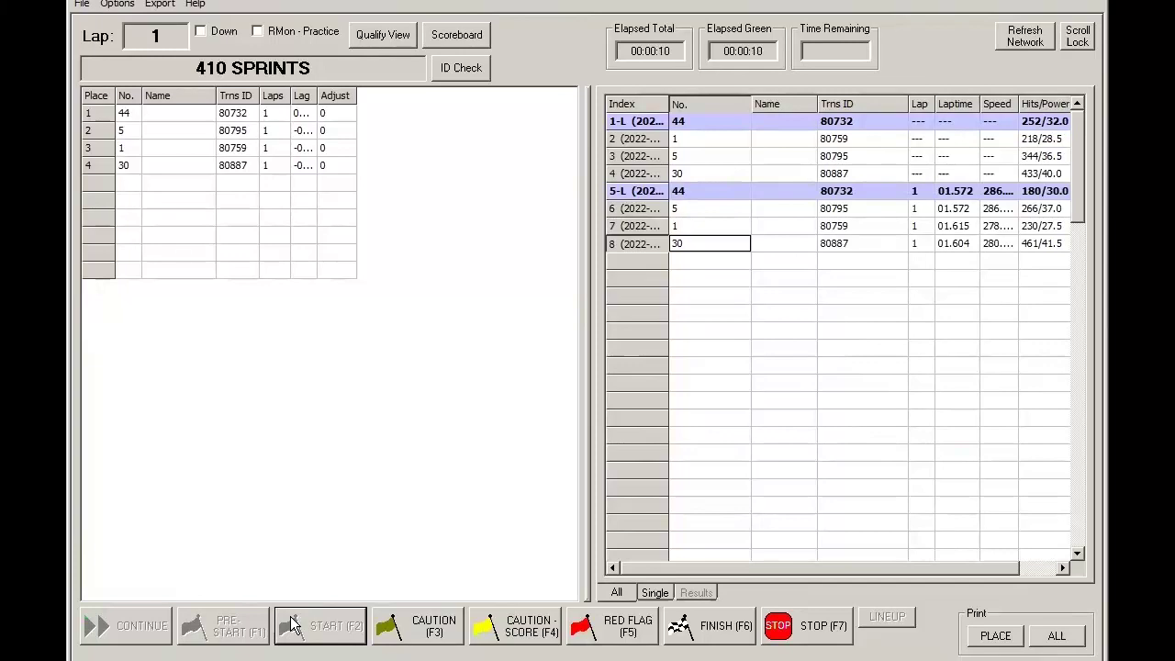
pyautogui.click(510, 631)
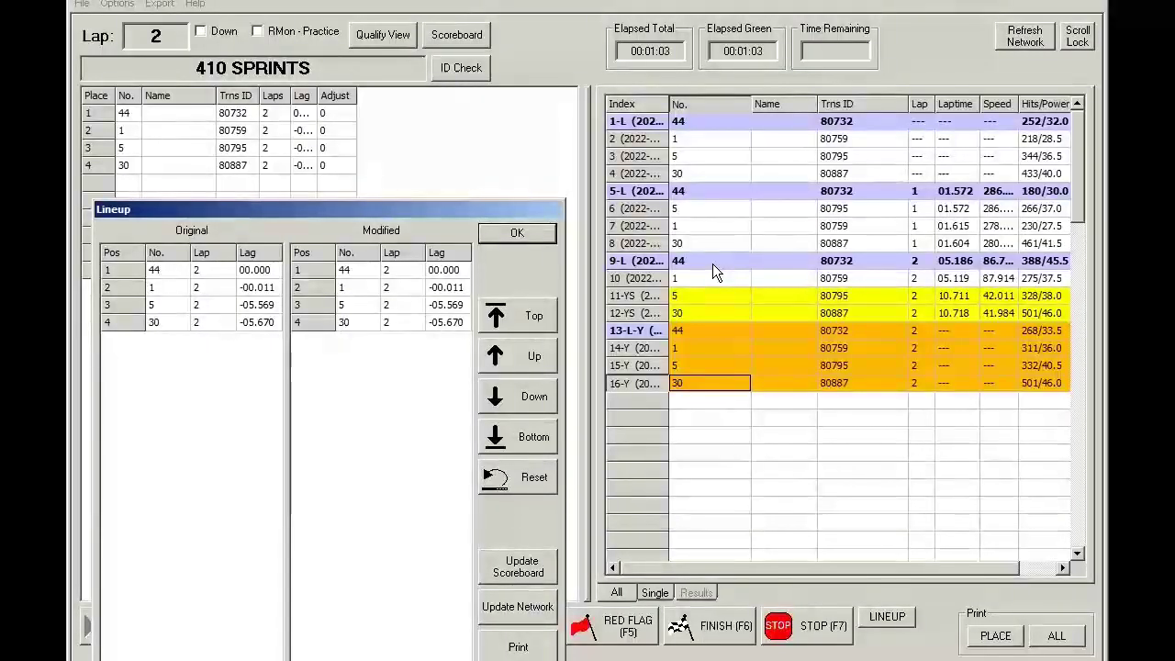
# Compare the lineup with the green, scored caution and unscored caution crossings in the log
pyautogui.click(712, 260)
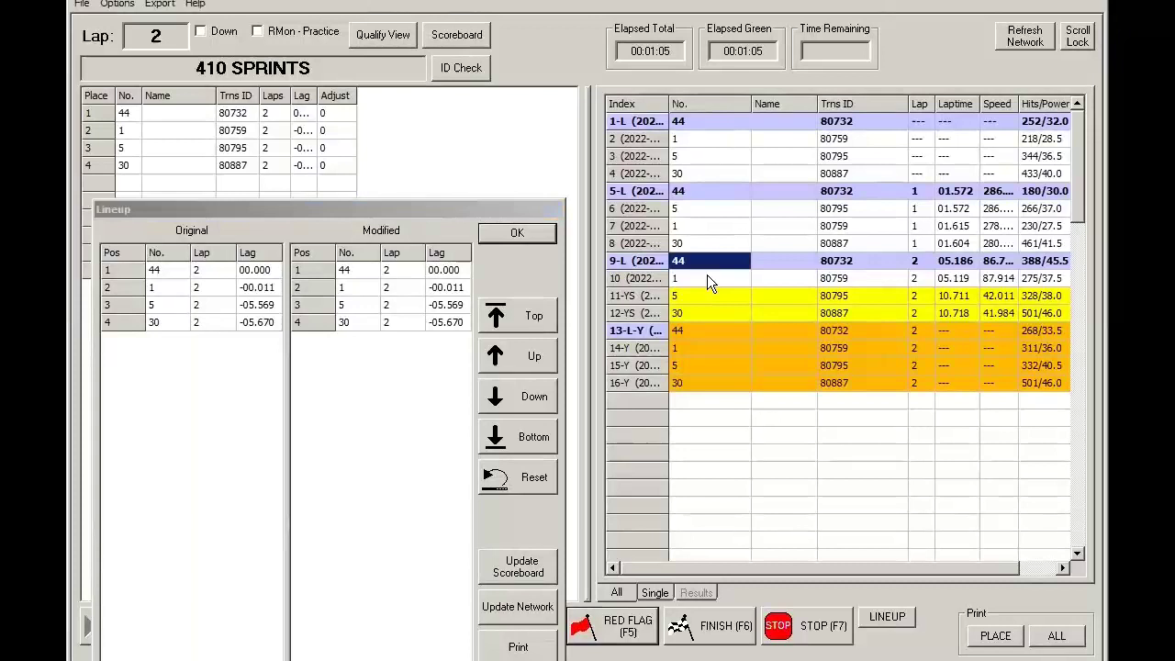
pyautogui.click(707, 275)
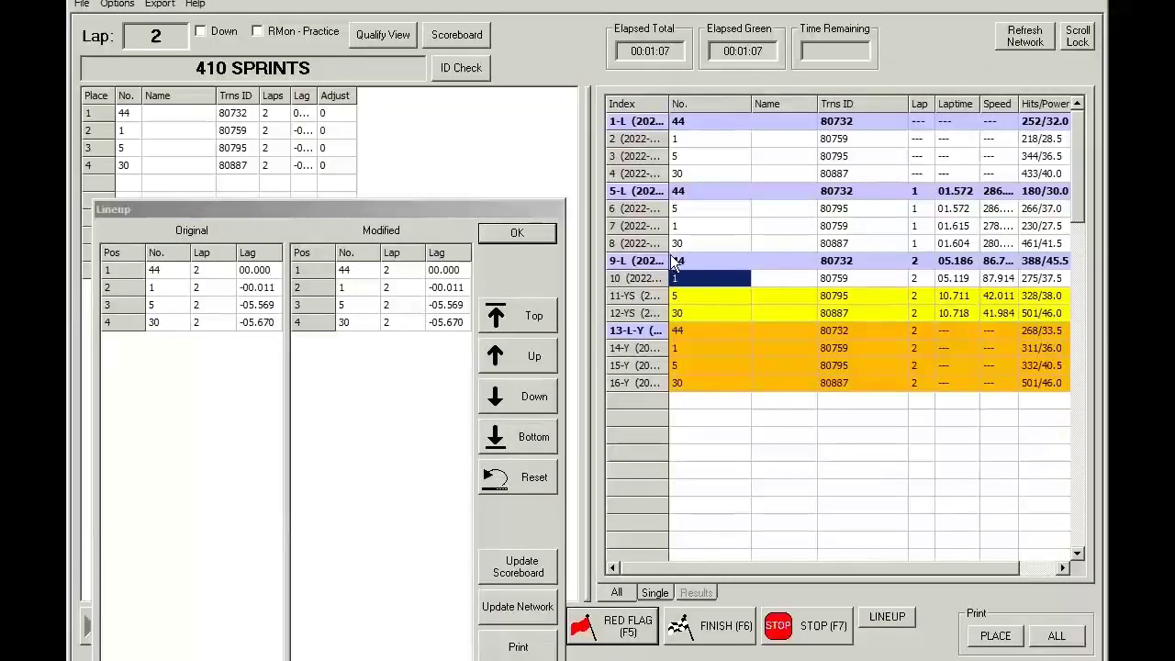
pyautogui.click(703, 211)
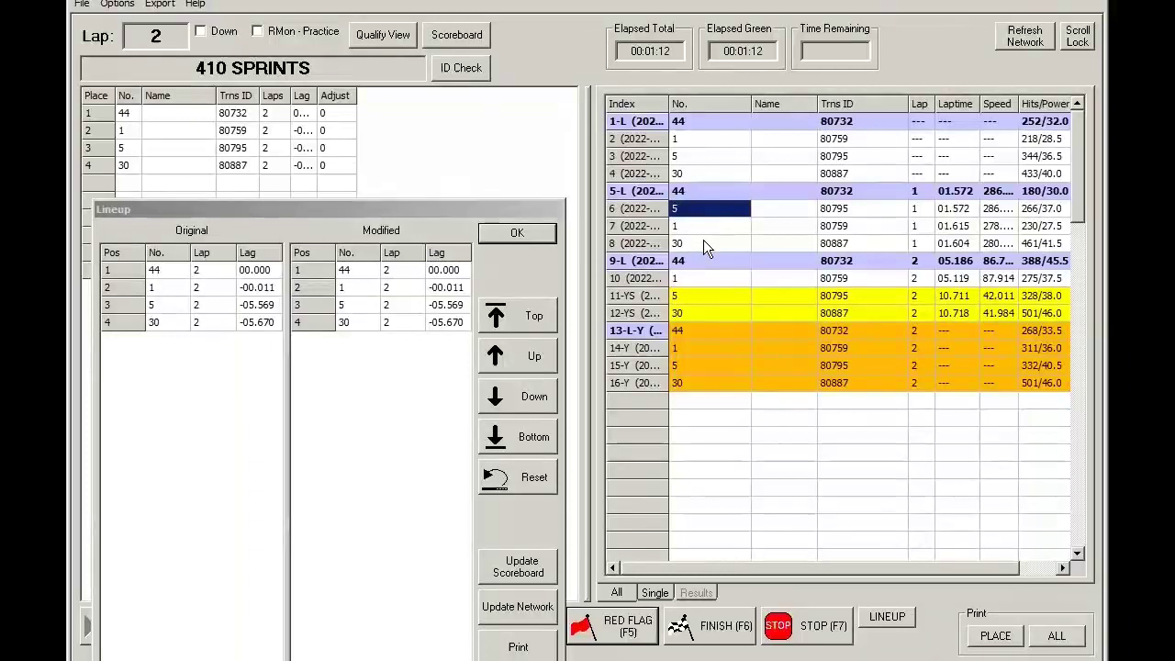
pyautogui.click(703, 244)
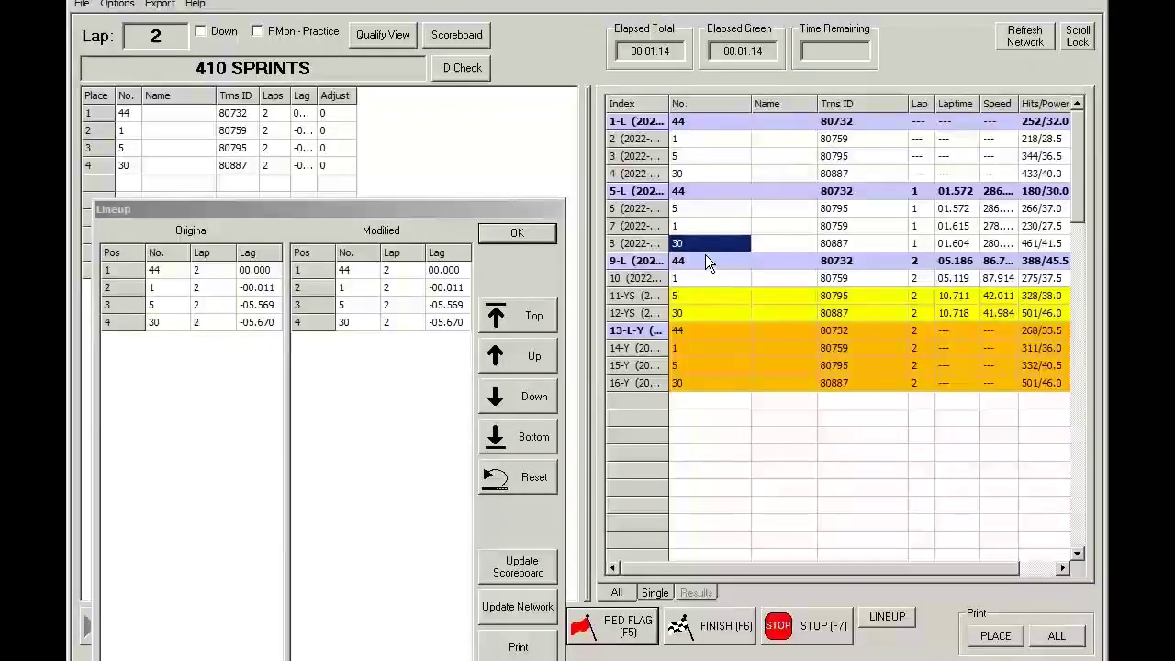
pyautogui.click(705, 333)
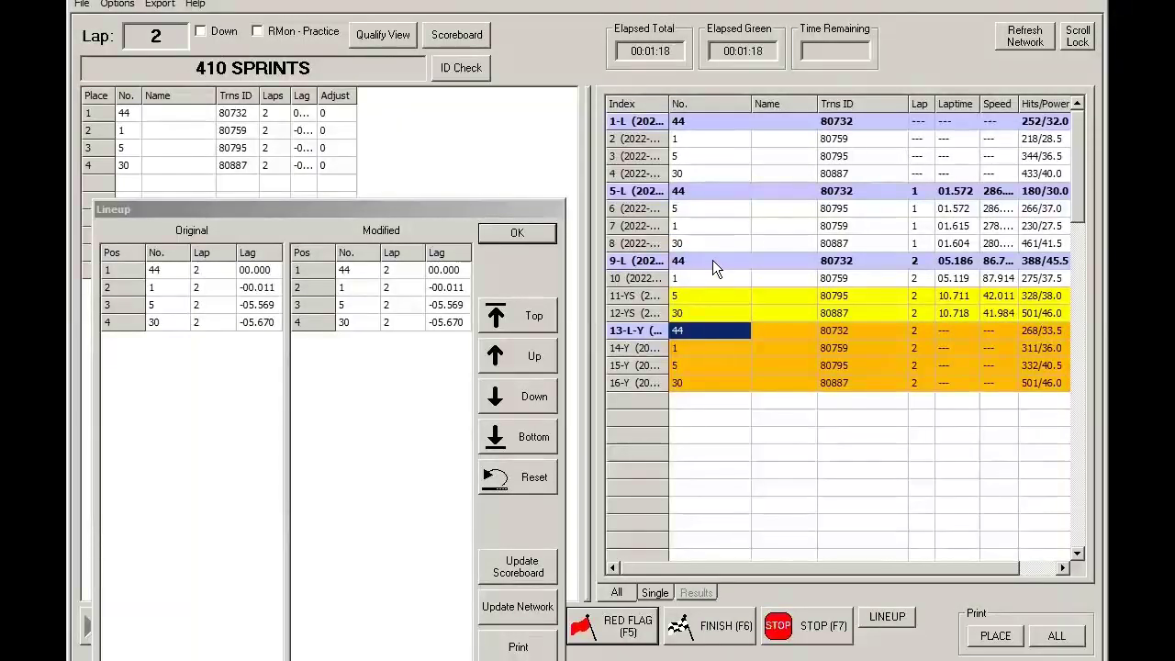
pyautogui.moveTo(713, 260); pyautogui.dragTo(713, 311)
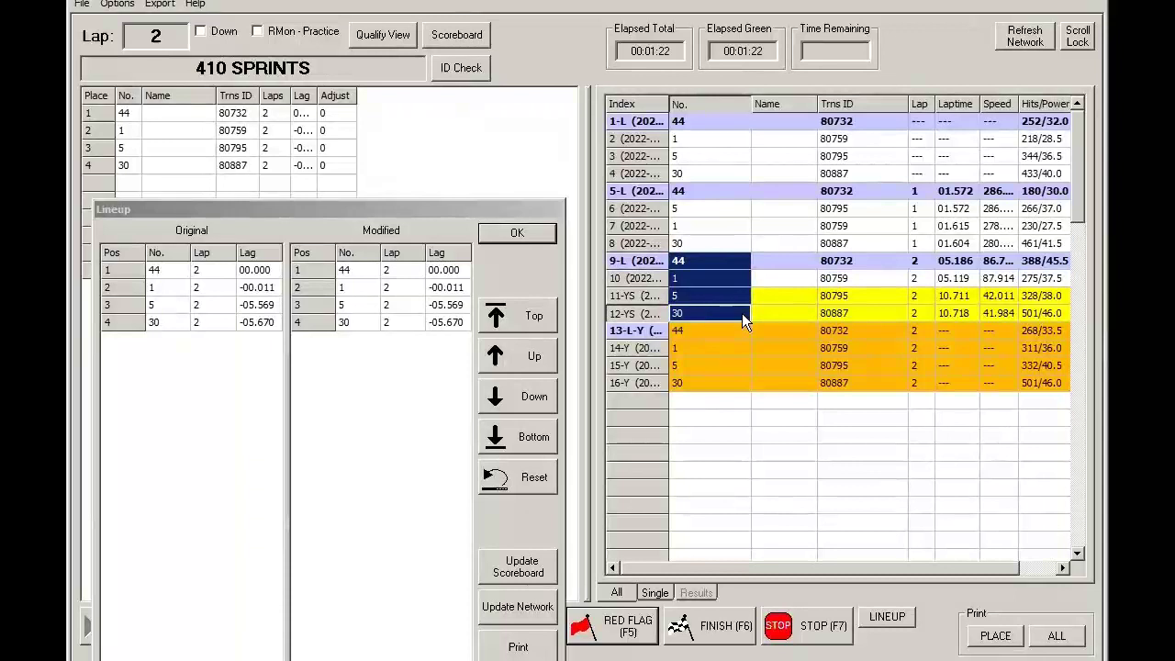
pyautogui.click(780, 326)
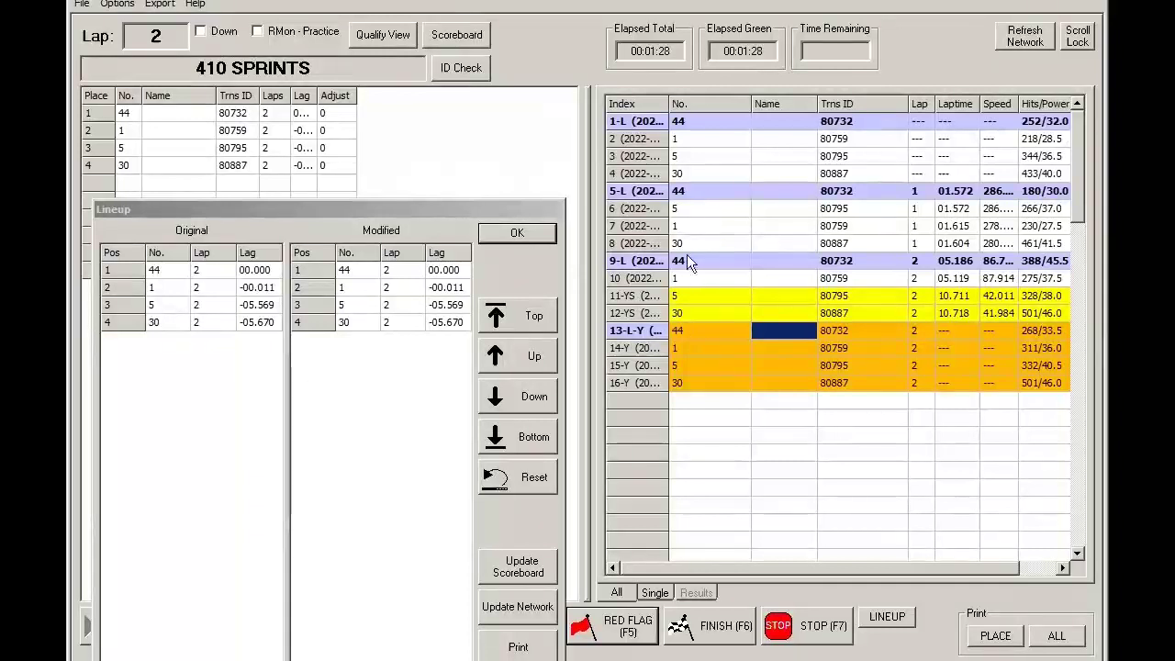
# Accept the lineup and stop the race without saving the results file
pyautogui.click(518, 234)
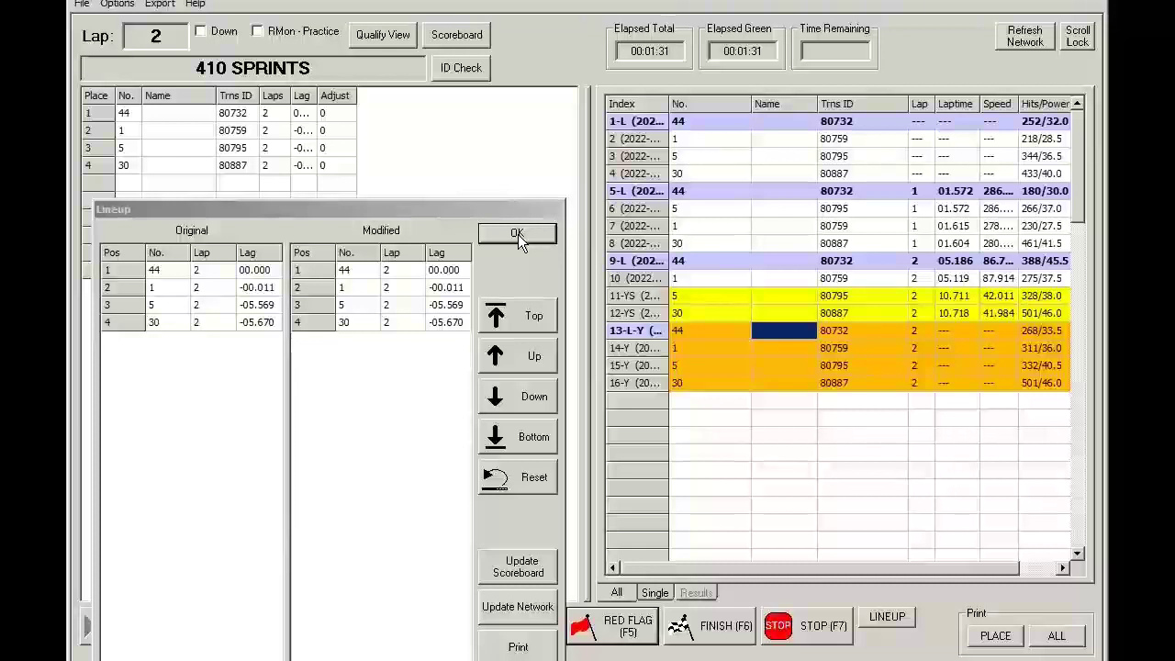
pyautogui.click(791, 634)
pyautogui.click(991, 602)
# Run a new race into a scored caution and compare the lineup with the green and scored caution crossings in the log
pyautogui.click(337, 636)
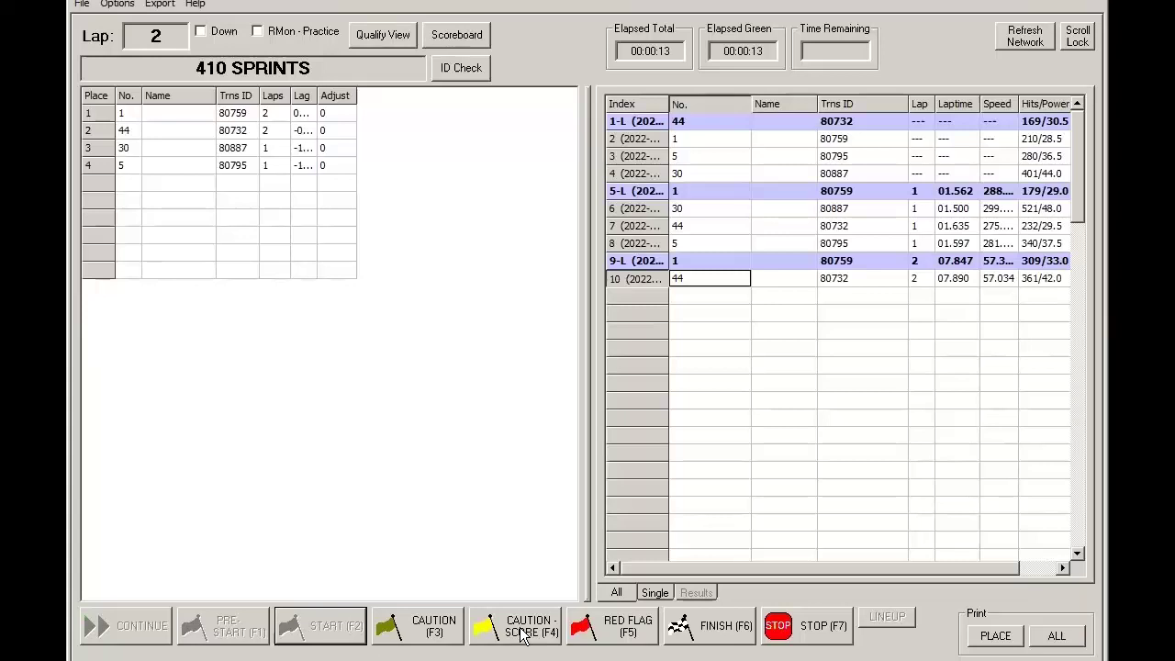
pyautogui.click(520, 632)
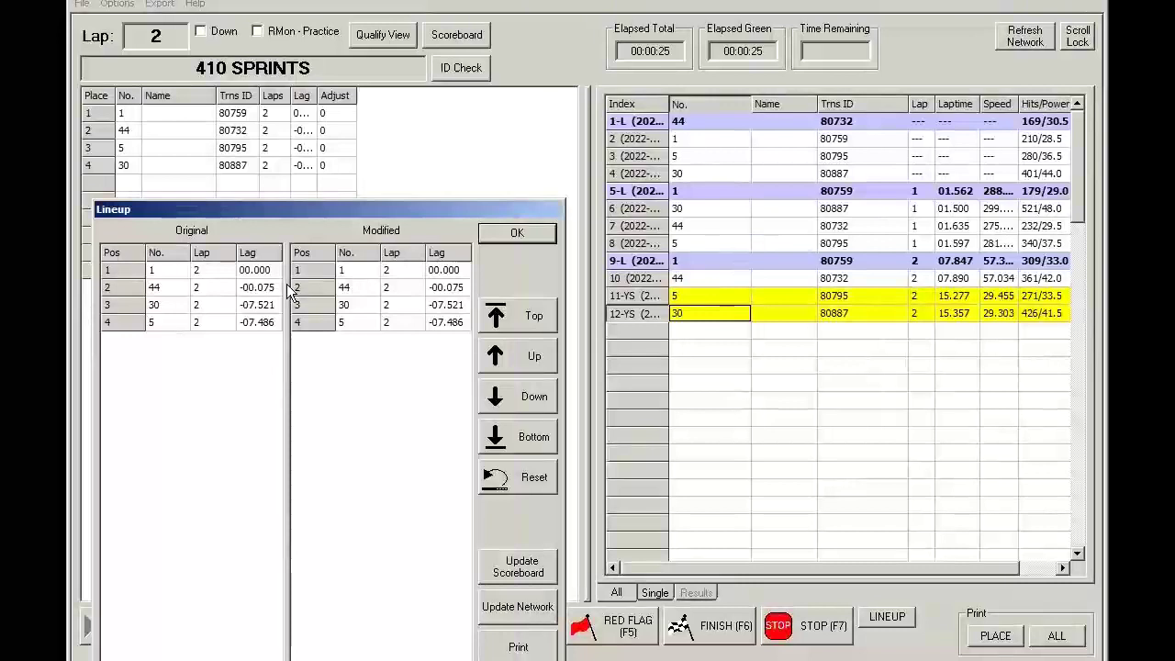
pyautogui.click(179, 272)
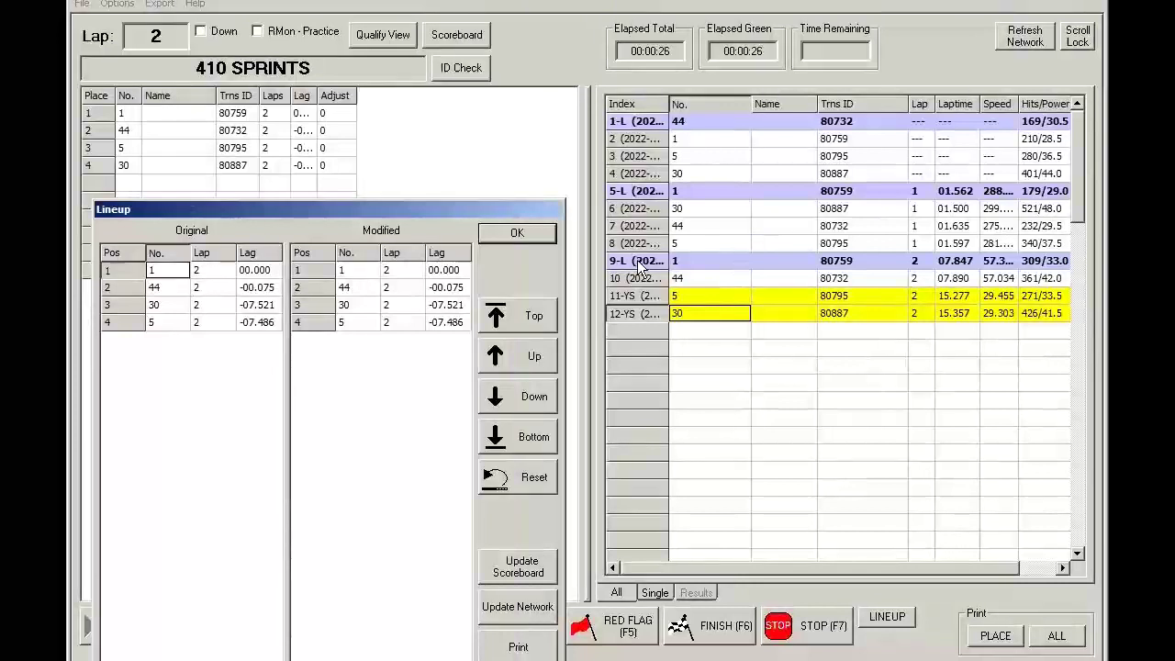
pyautogui.click(714, 278)
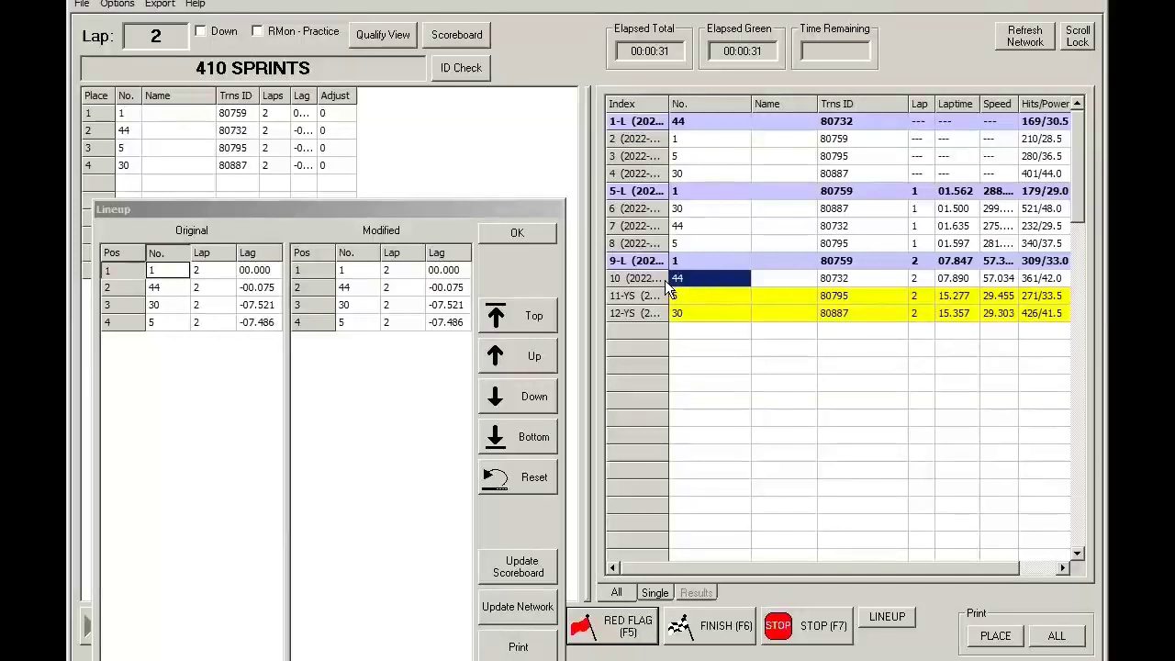
pyautogui.click(703, 210)
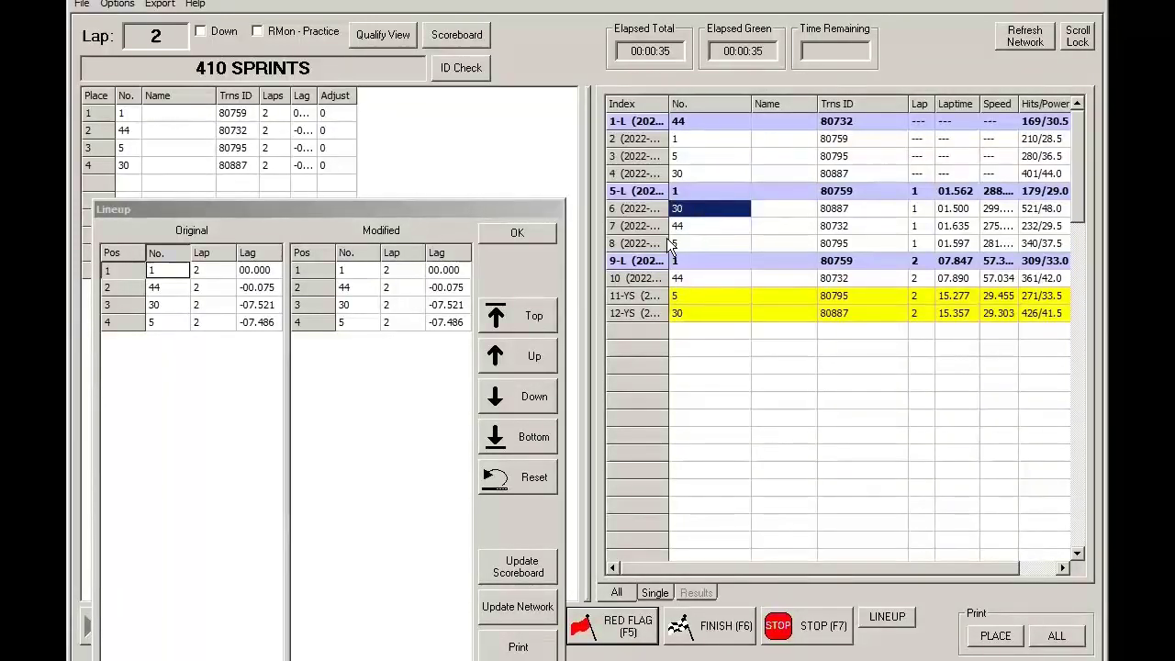
pyautogui.click(719, 241)
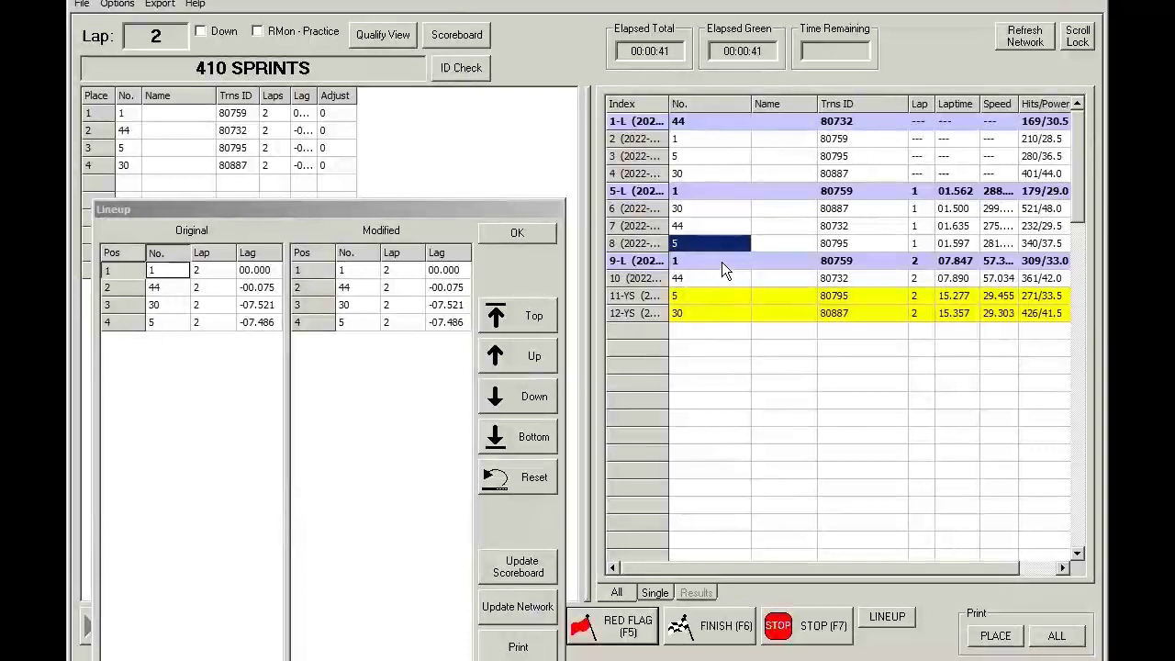
pyautogui.moveTo(722, 261); pyautogui.dragTo(718, 291)
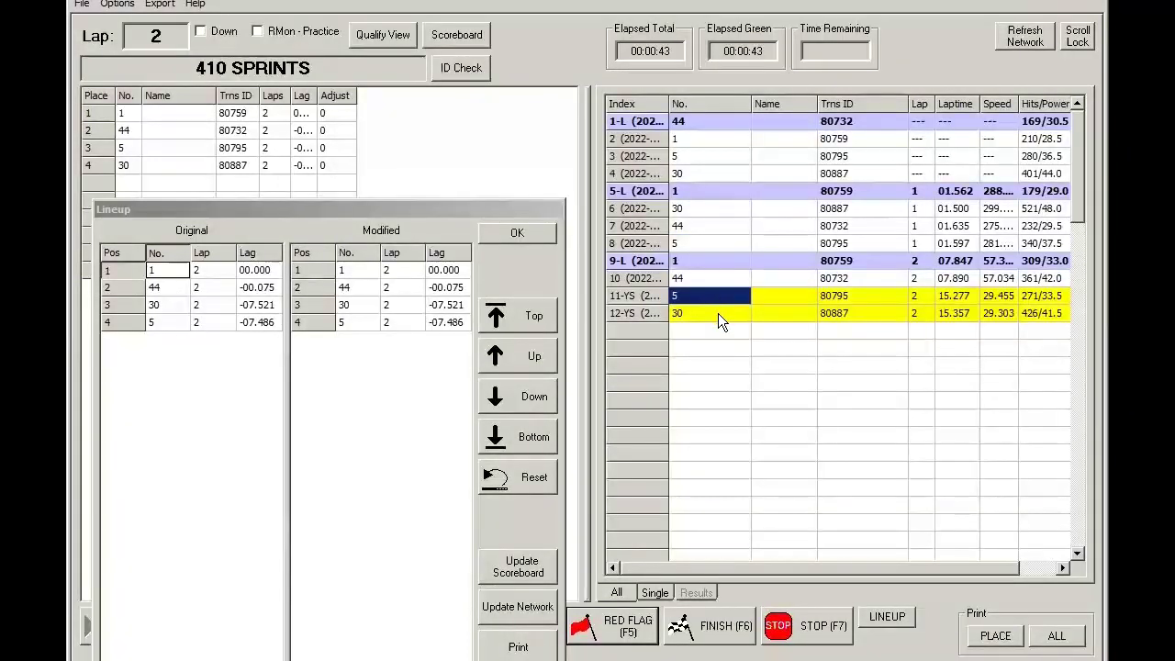
pyautogui.click(717, 313)
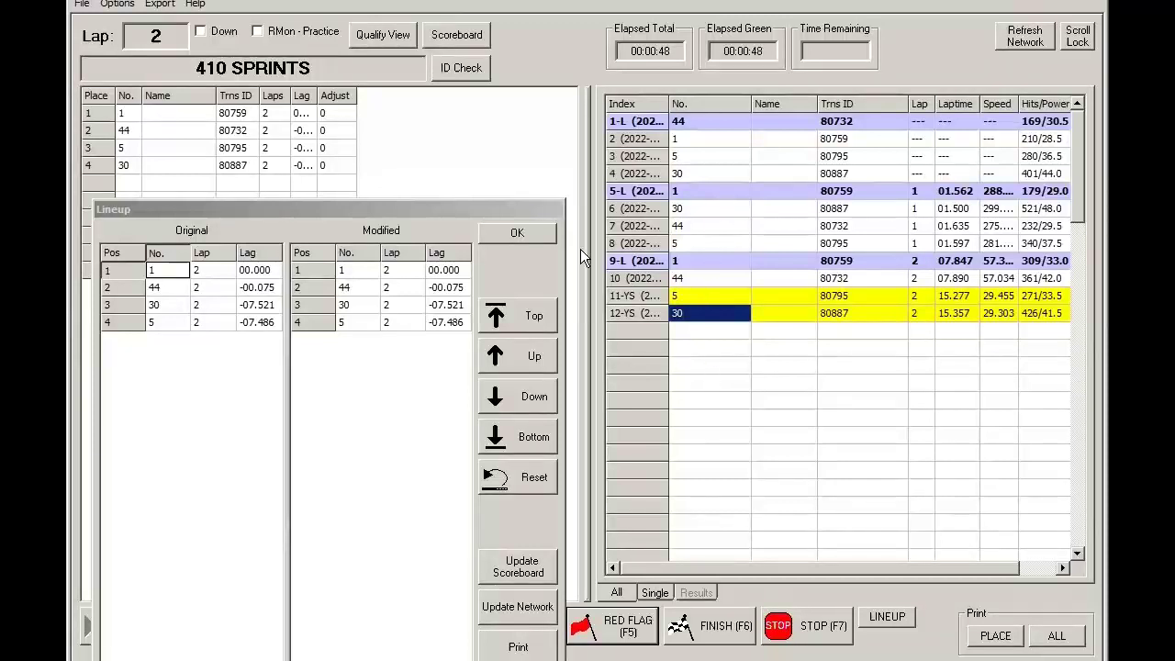
# Accept the lineup and stop this race, leaving the results file unsaved
pyautogui.click(538, 236)
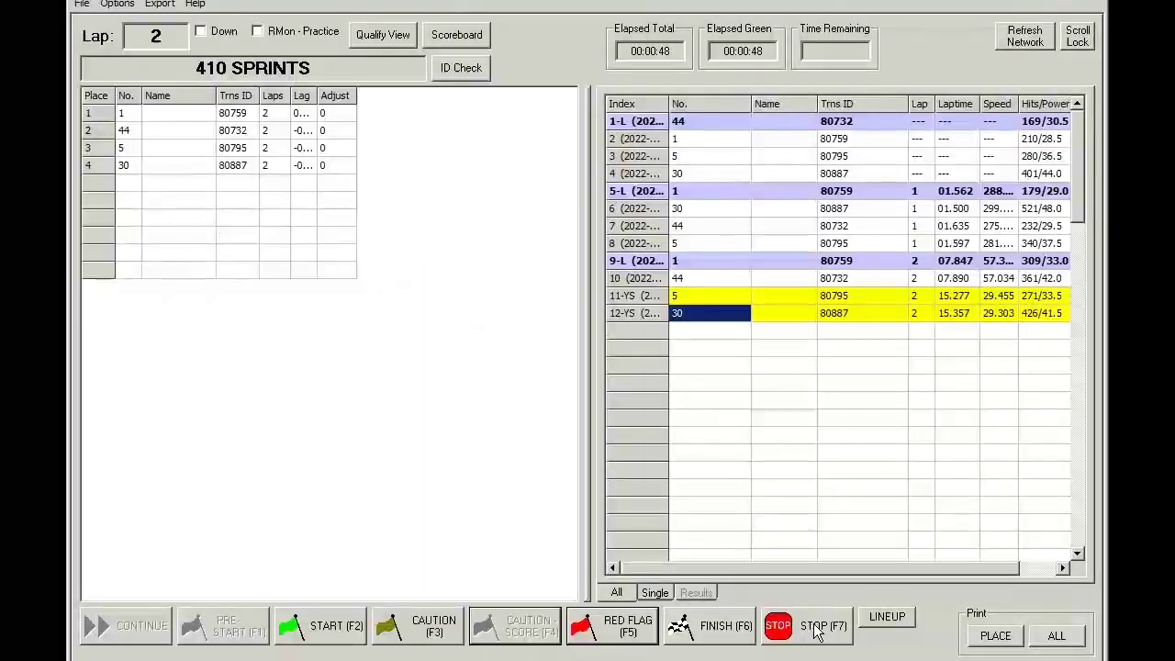
pyautogui.click(816, 627)
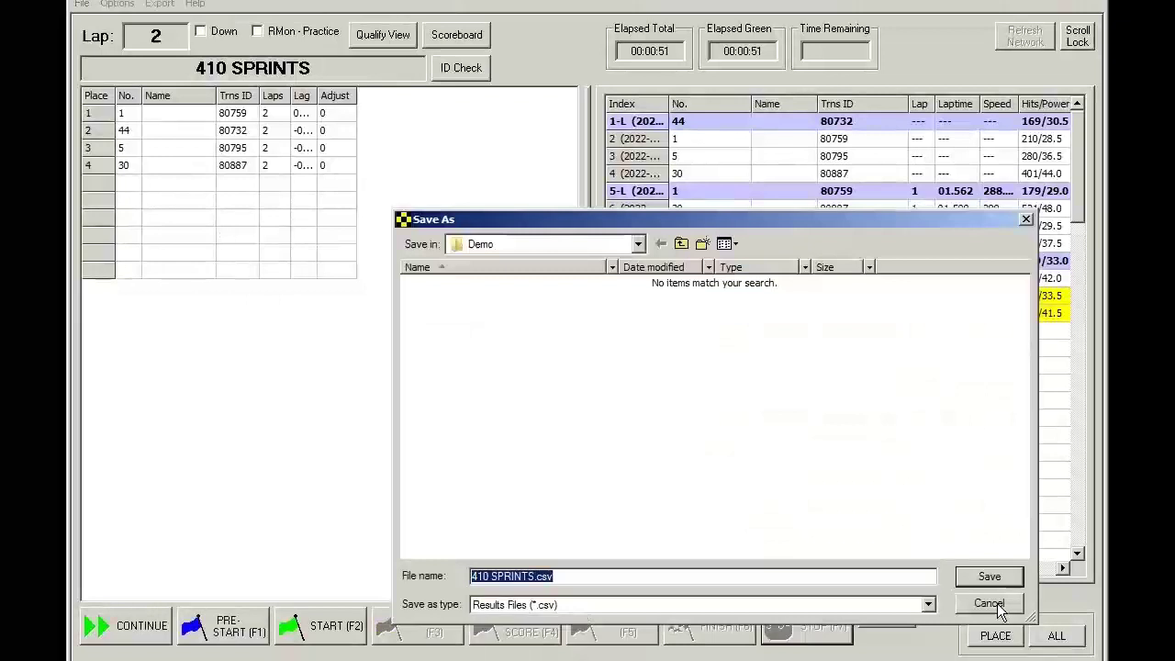
pyautogui.click(989, 603)
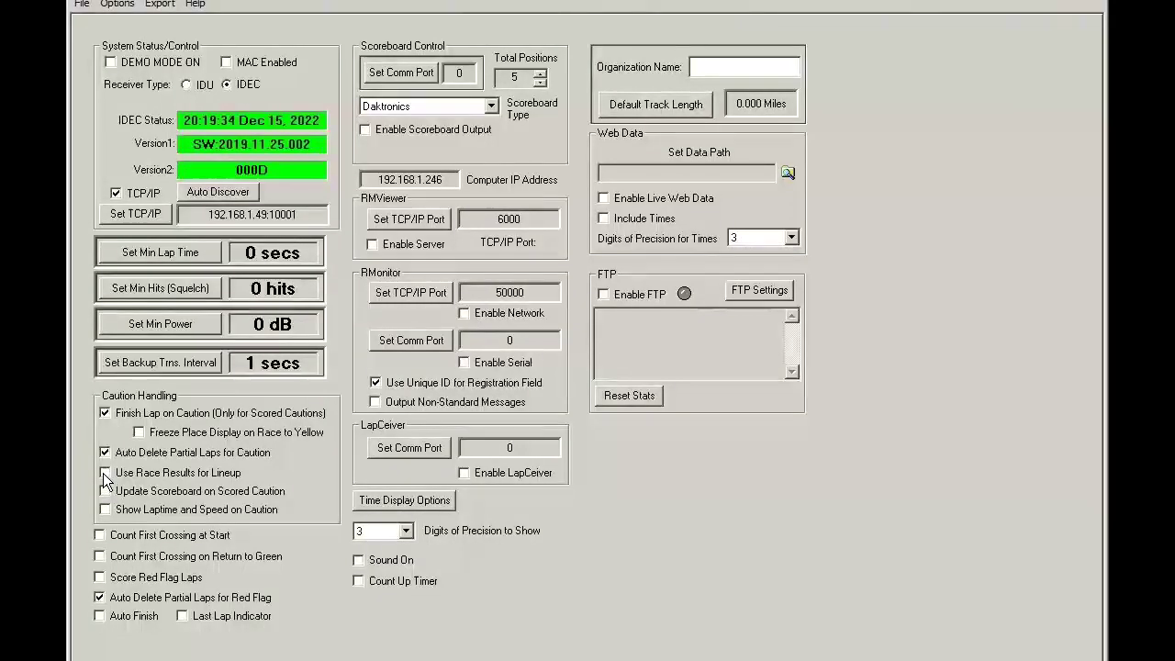
# Enable Use Race Results for Lineup and run a new race into an unscored caution
pyautogui.click(104, 473)
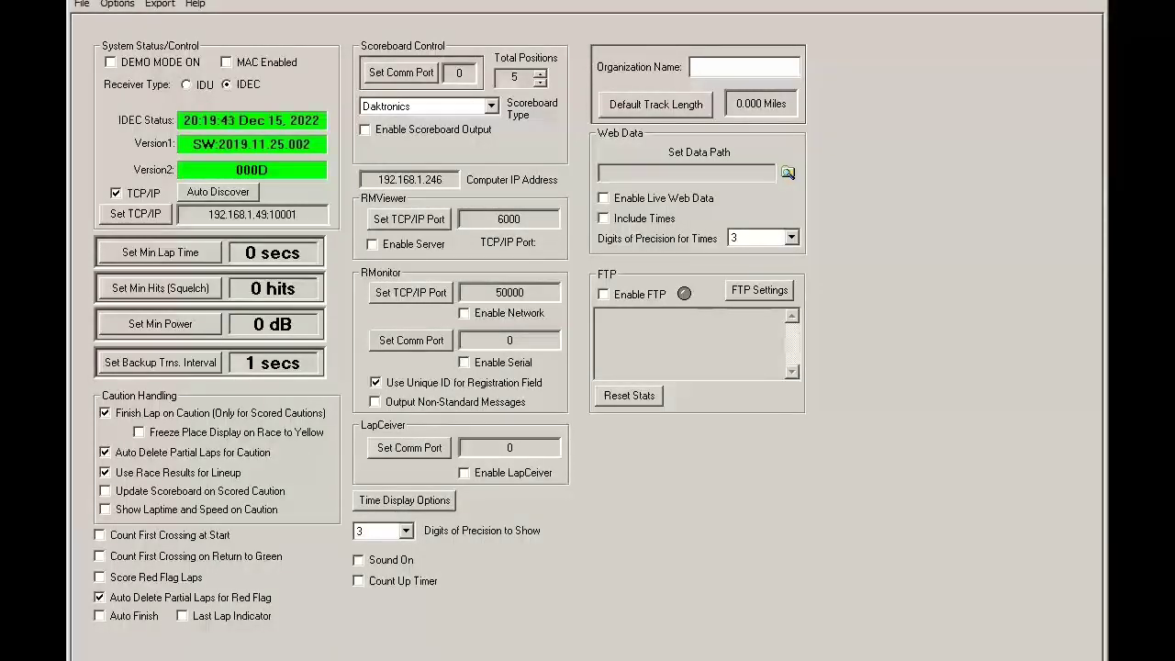
pyautogui.click(320, 629)
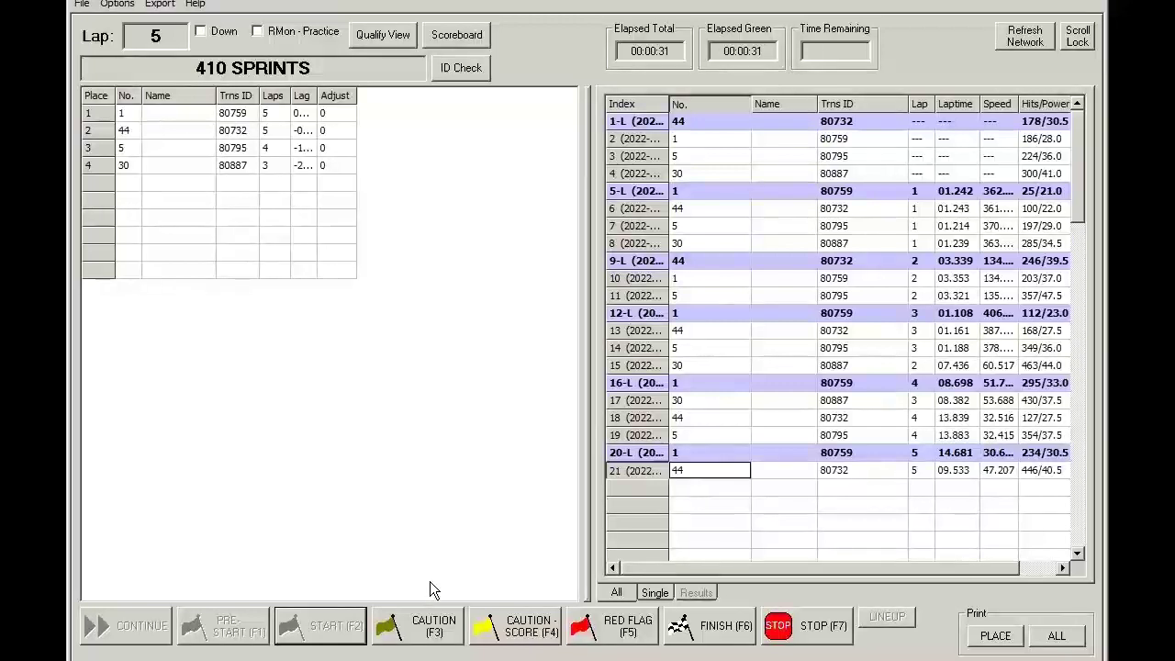
pyautogui.click(426, 632)
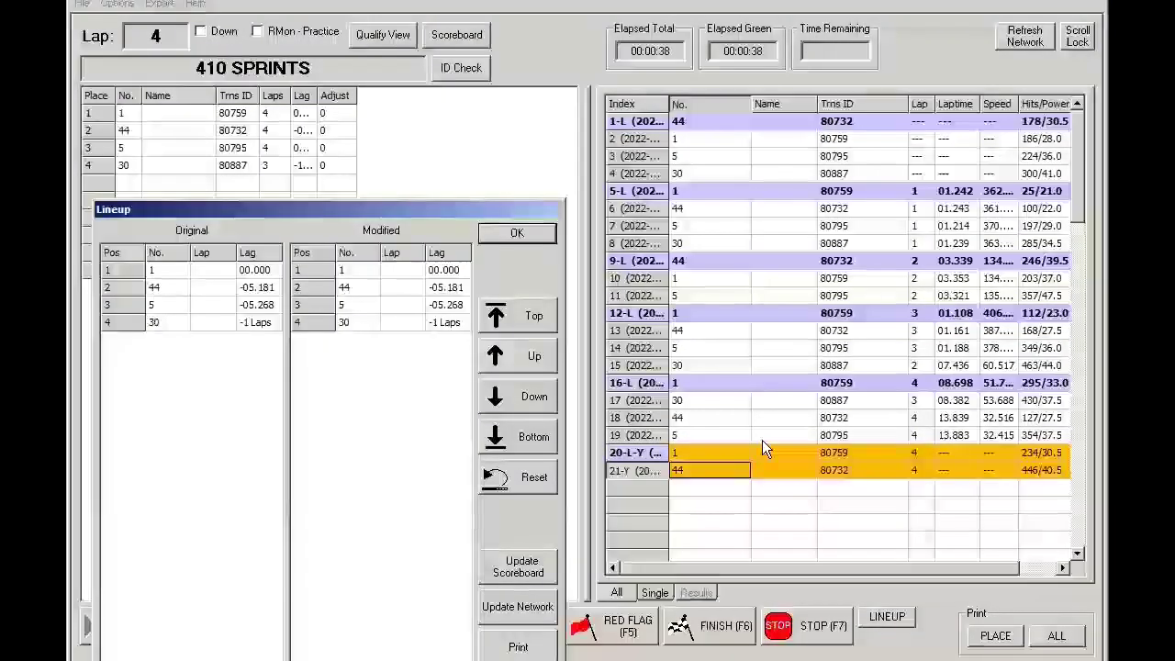
# Compare cars 30, 44 and 5 in the last completed lap's crossings with their positions in the original lineup
pyautogui.click(729, 400)
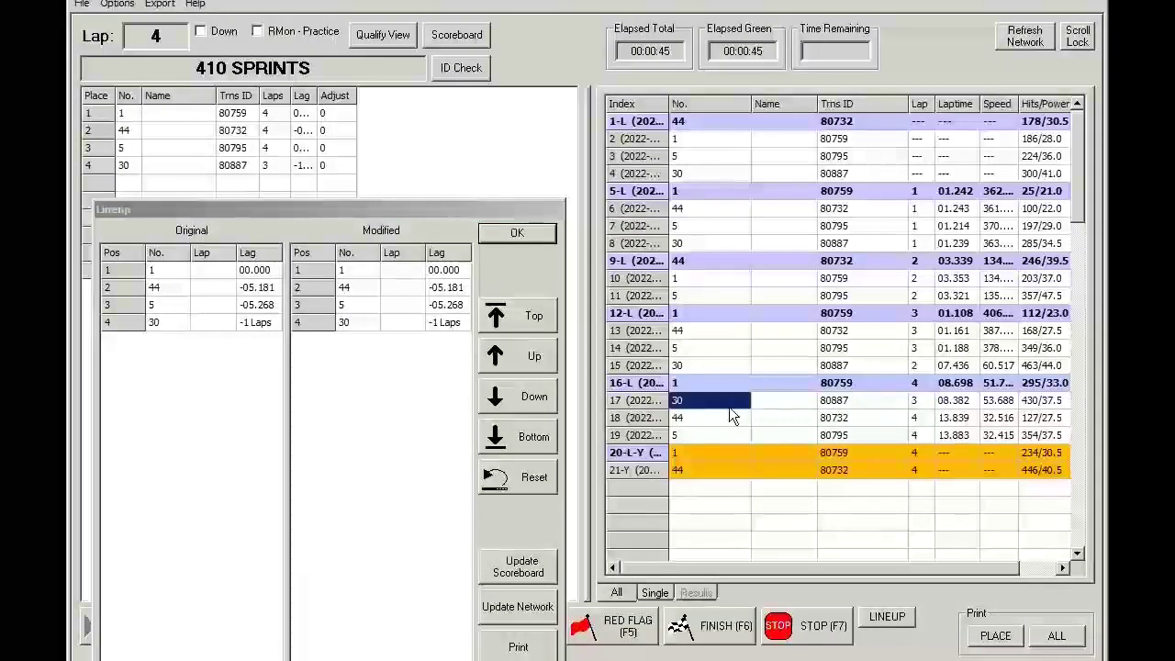
pyautogui.click(729, 419)
pyautogui.click(727, 436)
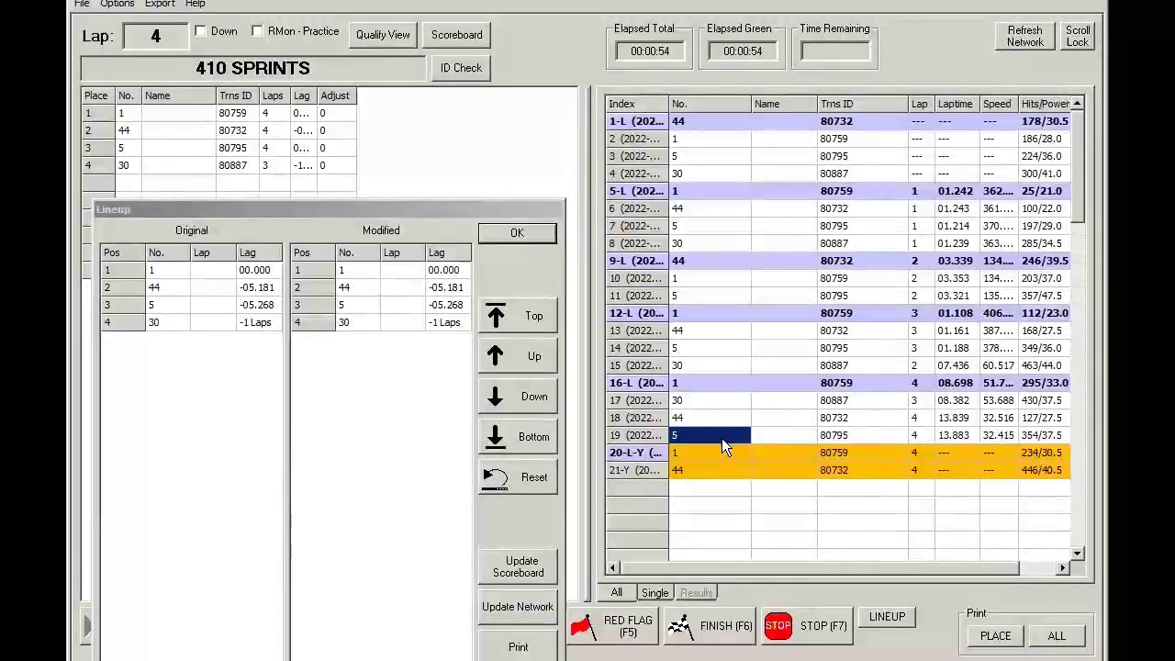
pyautogui.click(712, 401)
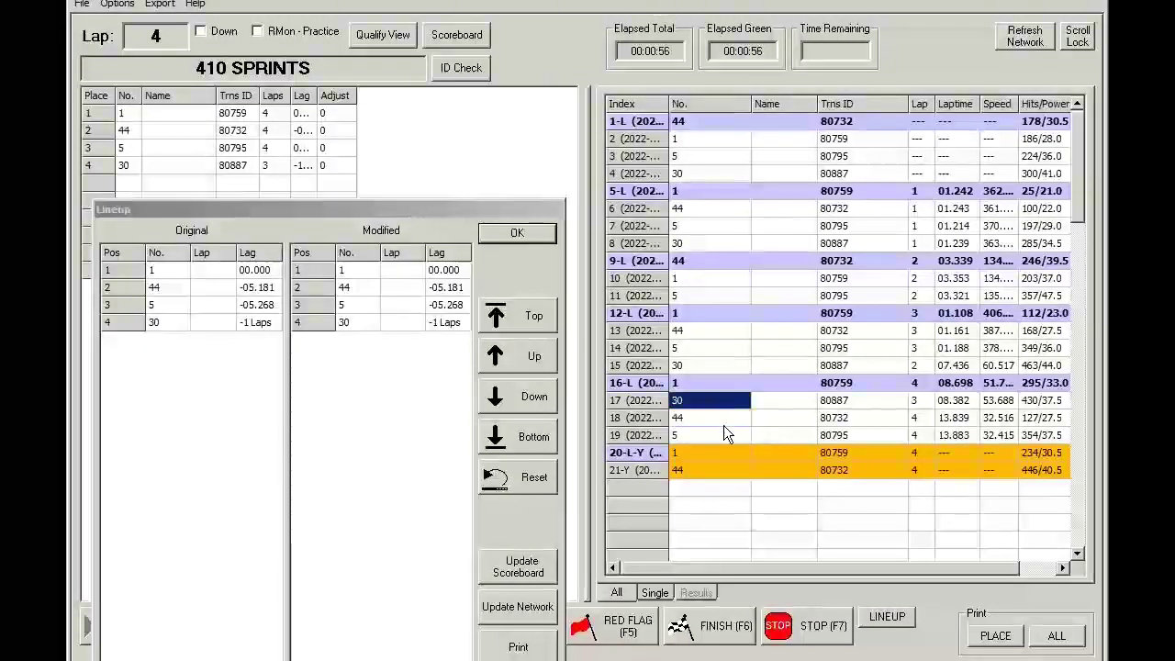
pyautogui.click(727, 433)
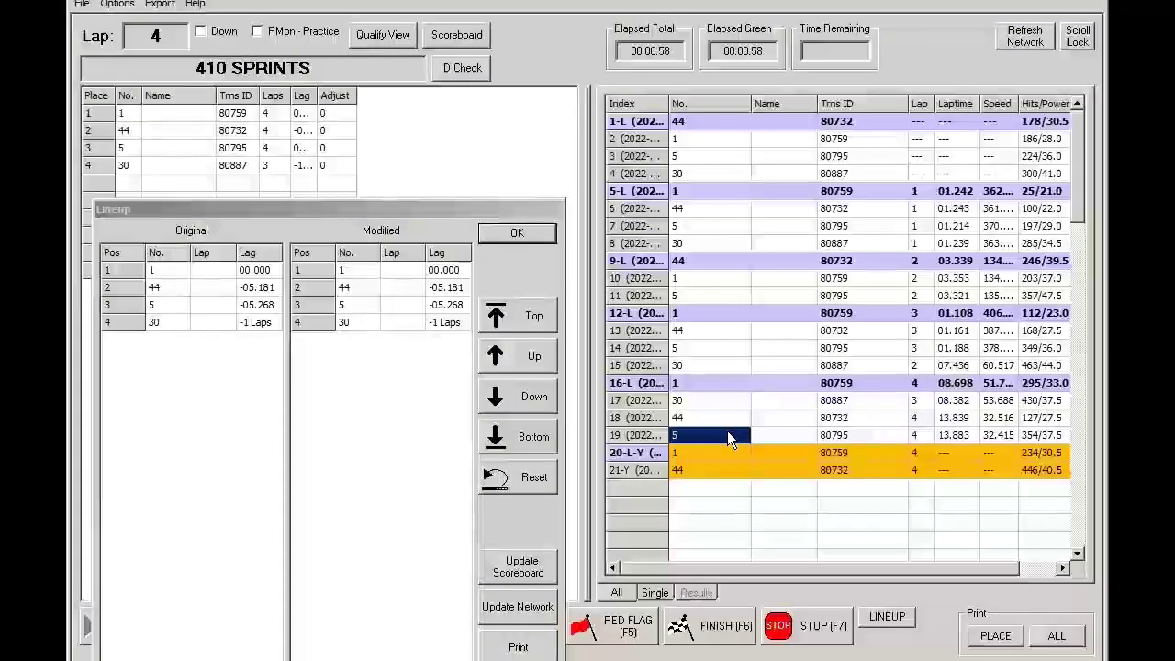
pyautogui.click(178, 293)
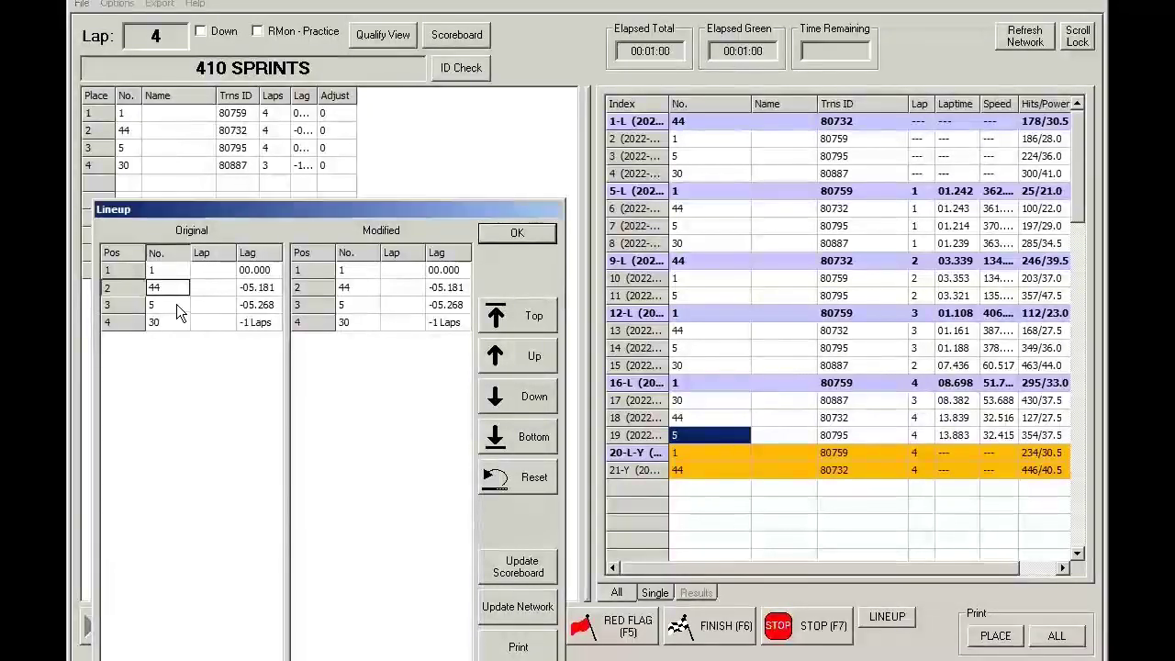
pyautogui.click(176, 304)
pyautogui.click(175, 328)
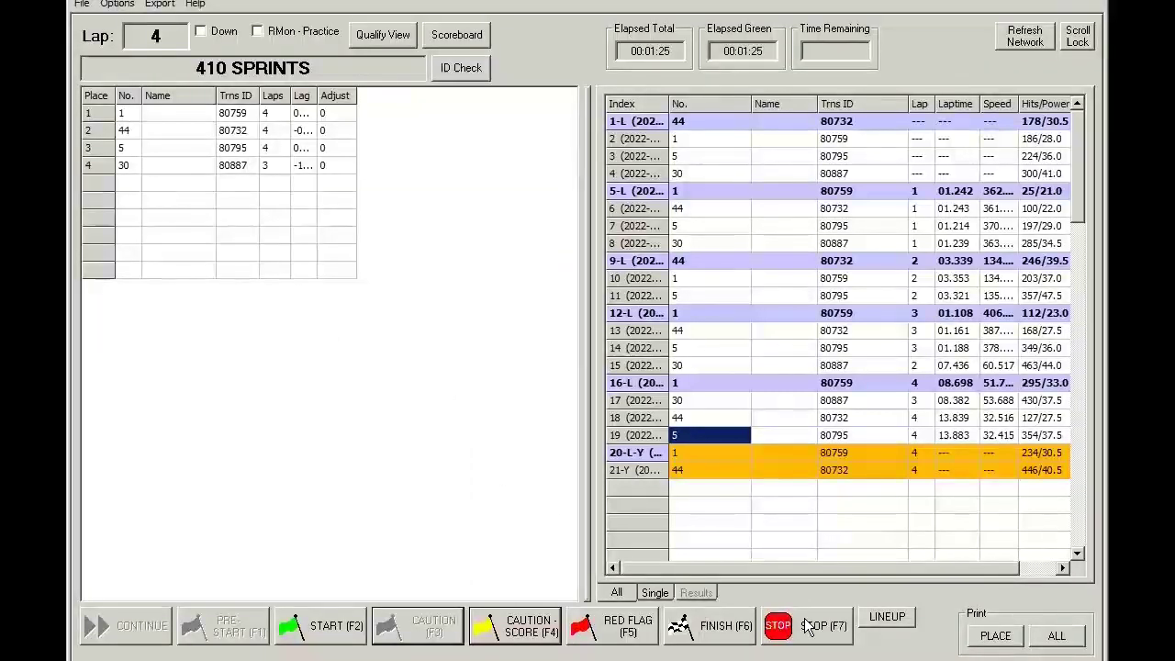
# Stop the race without saving the results and run a new race into a scored caution
pyautogui.click(779, 633)
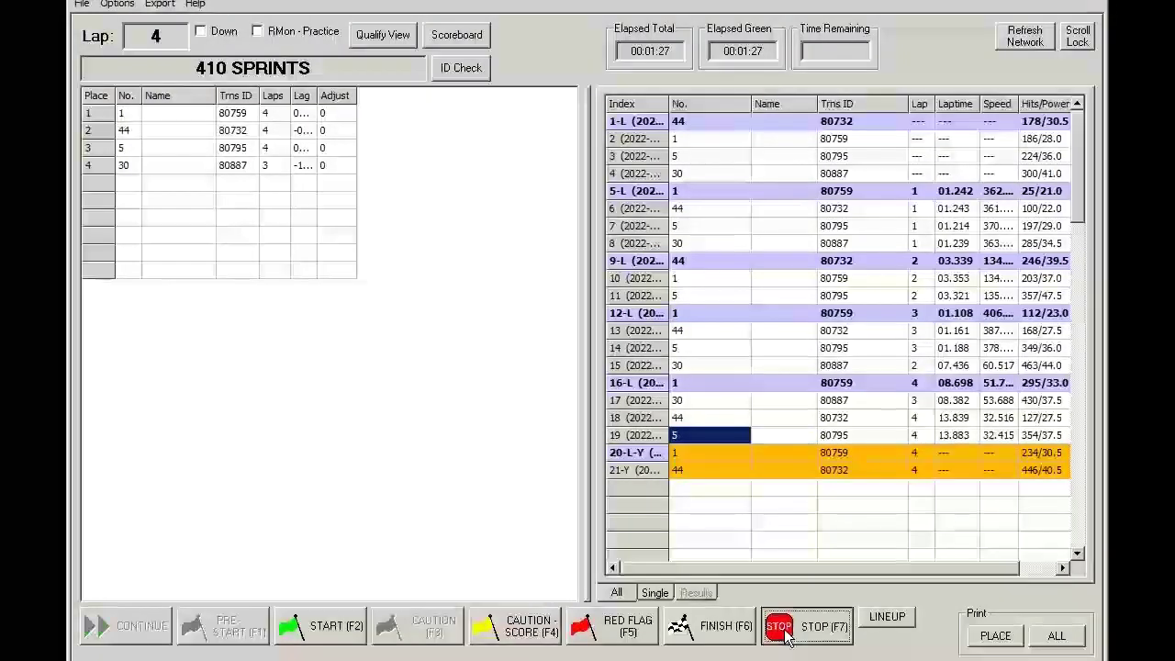
pyautogui.click(993, 603)
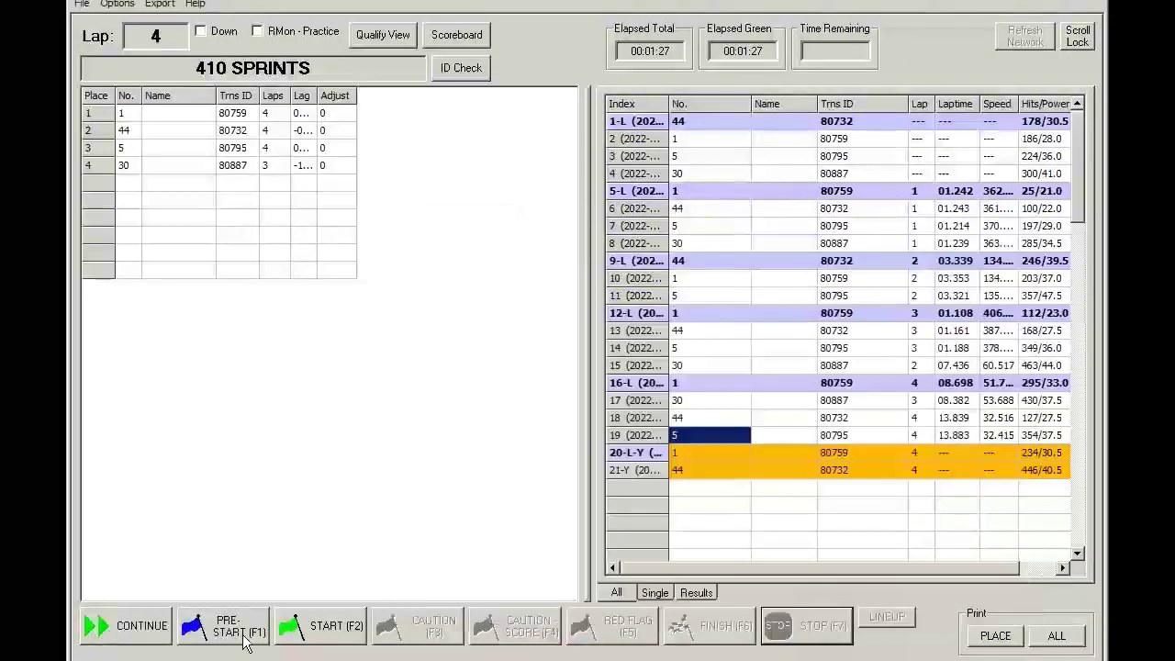
pyautogui.click(323, 632)
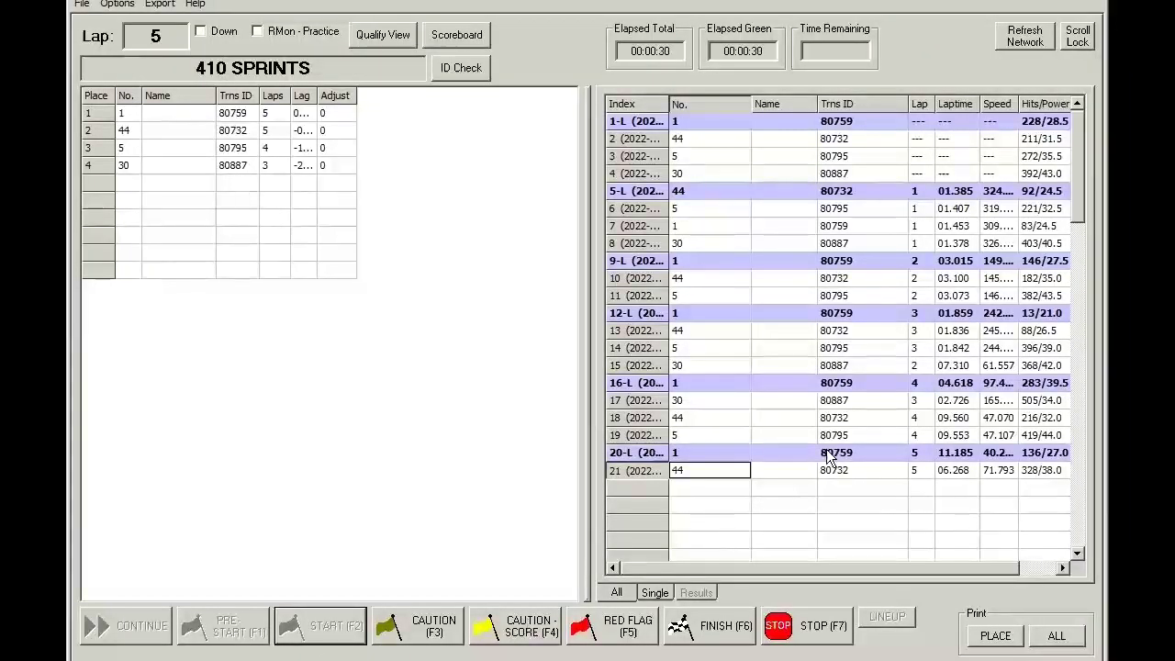
pyautogui.click(700, 400)
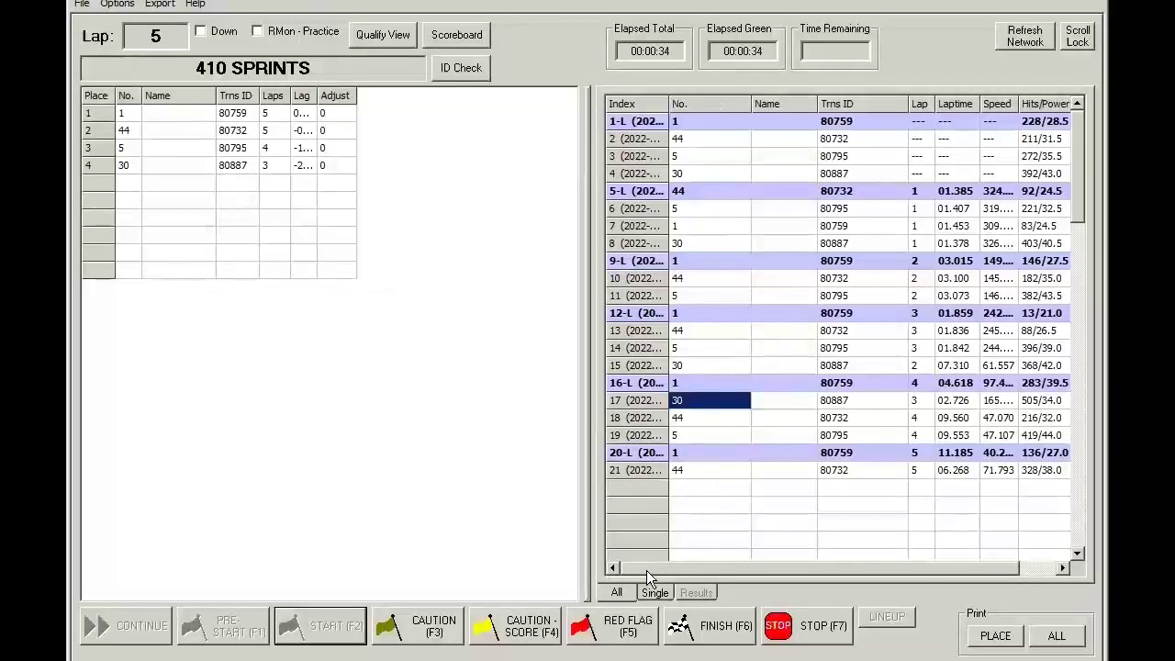
pyautogui.click(543, 634)
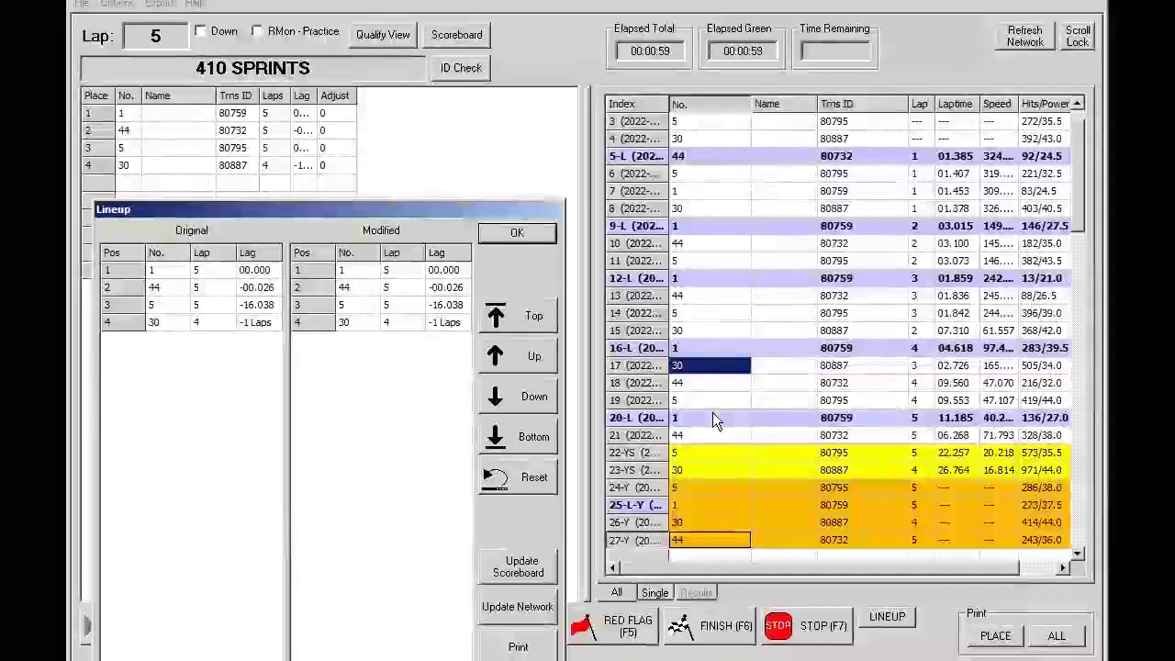
# Compare the original lineup with the lap crossings of all four cars in the log, and accept the lineup
pyautogui.click(712, 418)
pyautogui.click(712, 435)
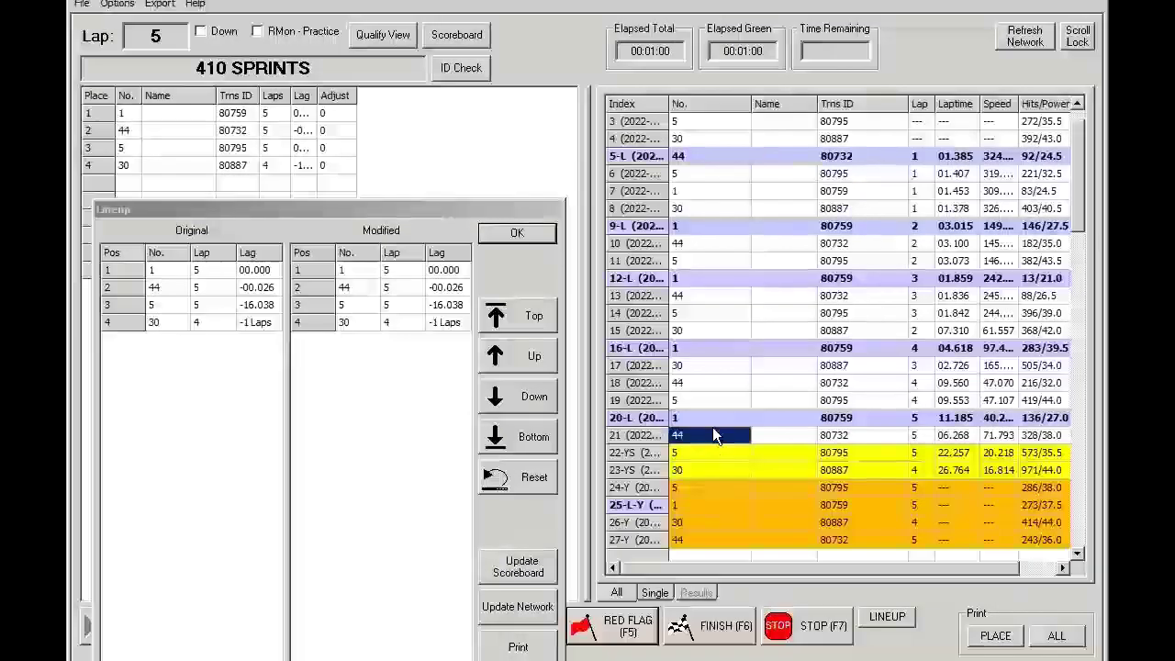
pyautogui.click(714, 365)
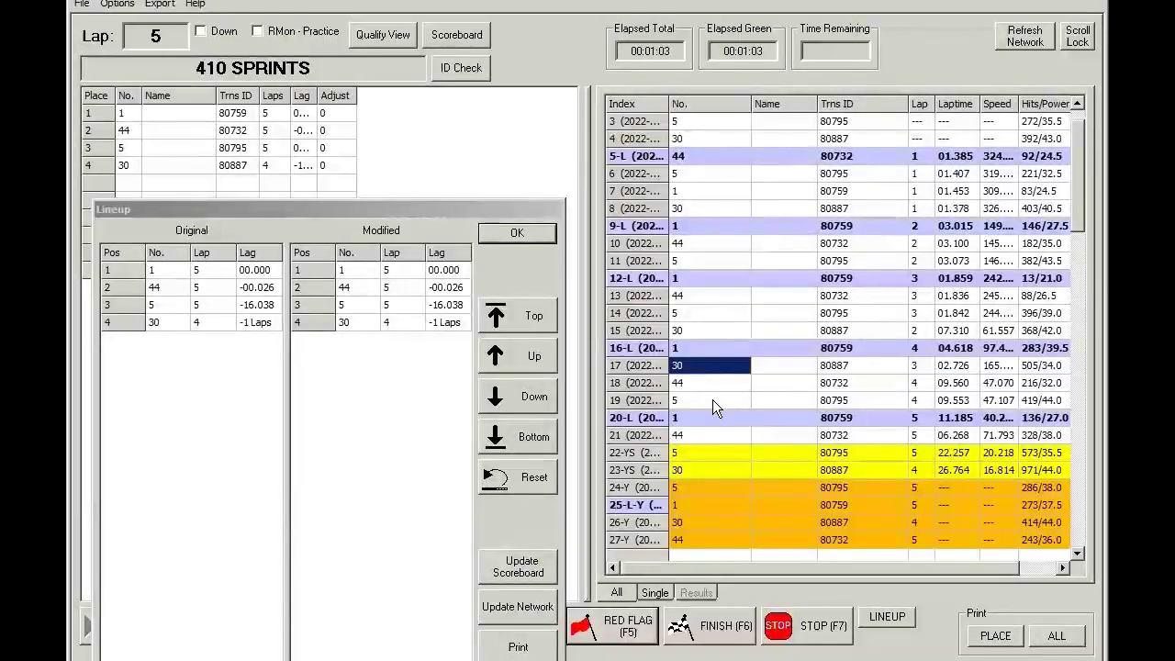
pyautogui.click(712, 399)
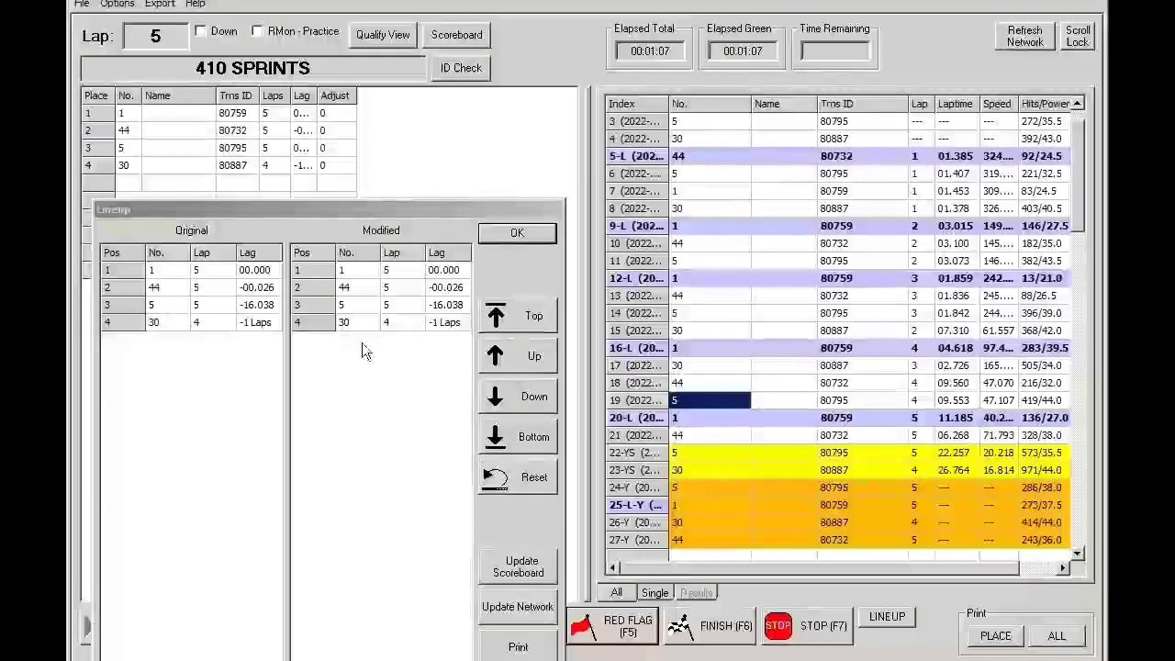
pyautogui.click(178, 289)
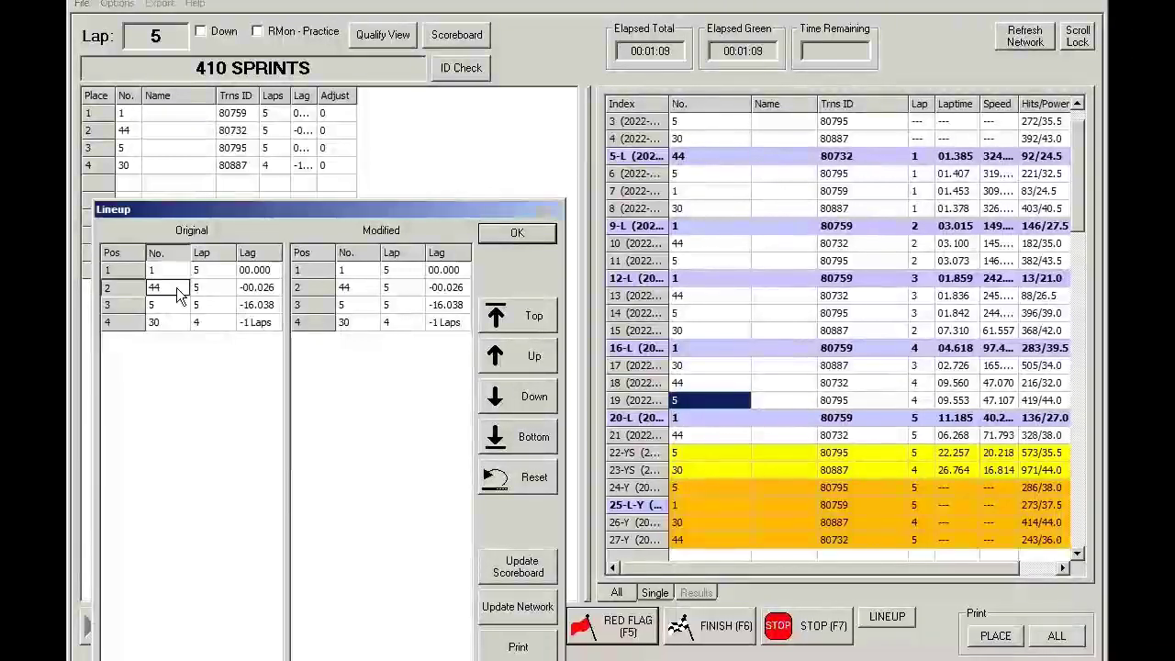
pyautogui.click(176, 304)
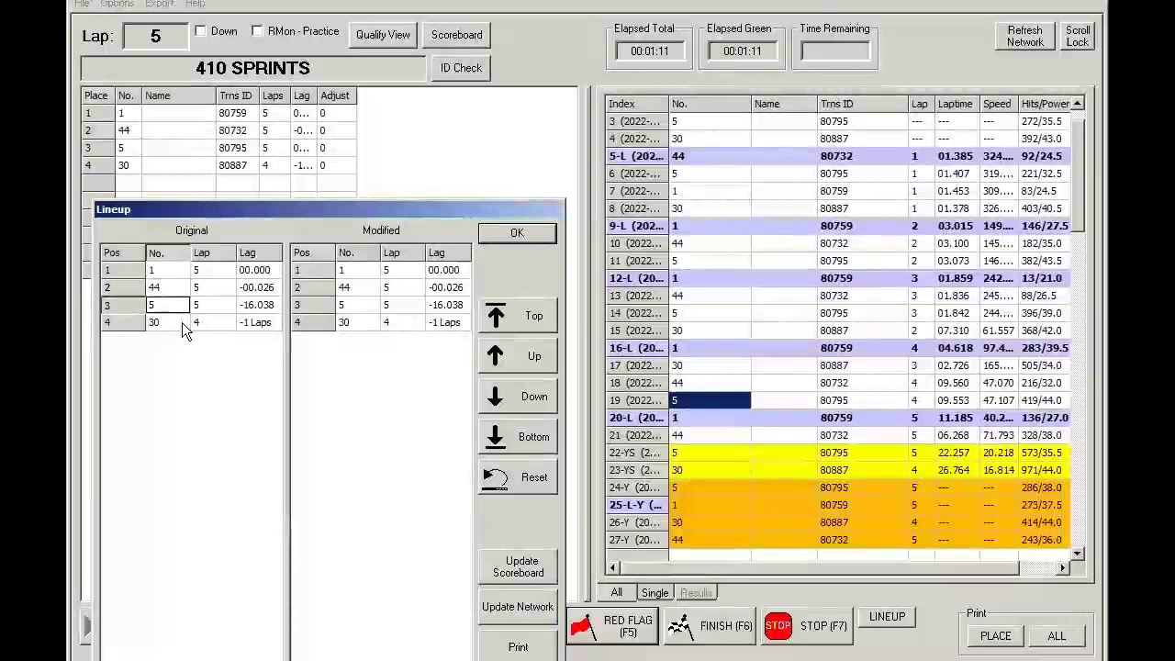
pyautogui.click(182, 323)
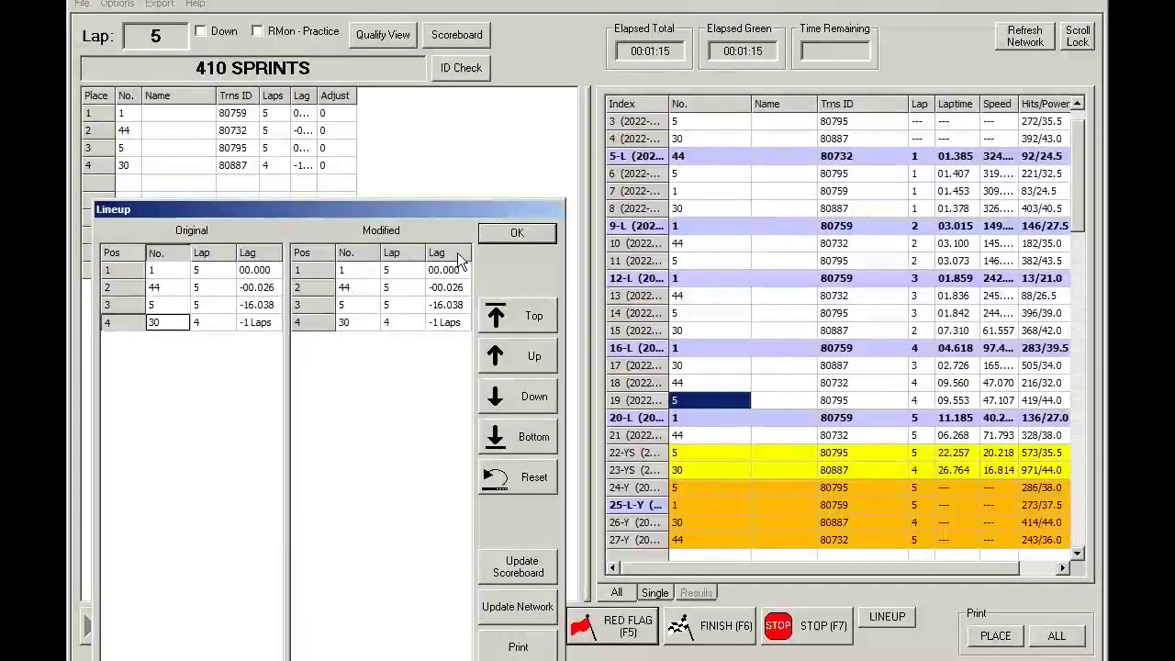
pyautogui.click(517, 235)
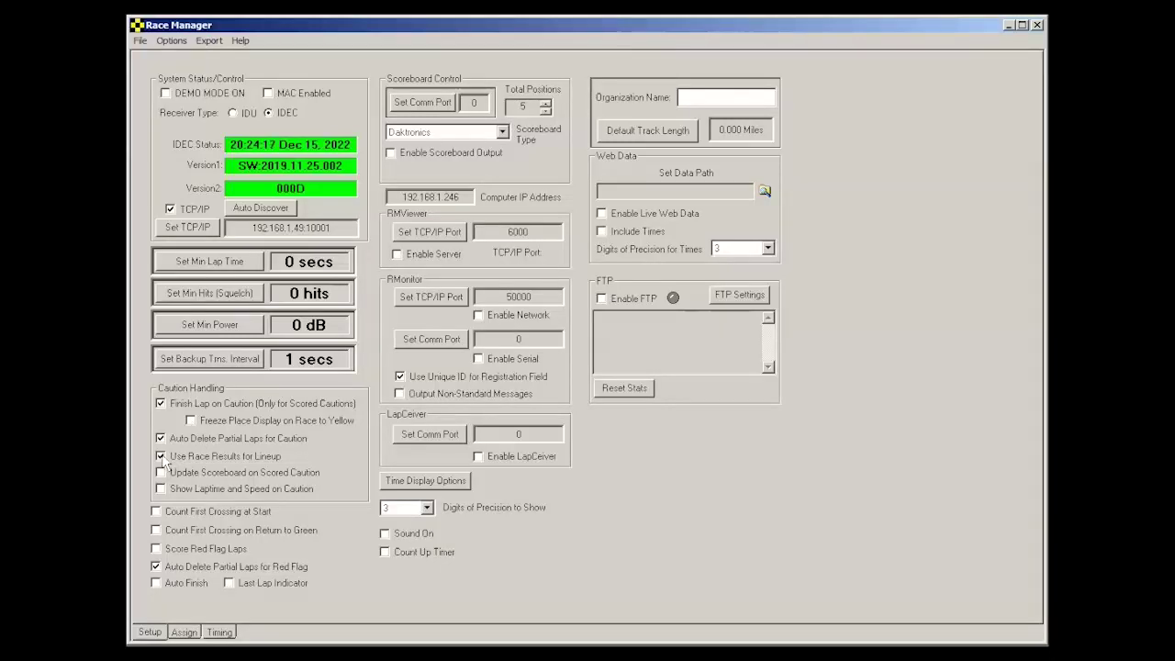
# Enable Freeze Place Display on Race to Yellow and return the race to green
pyautogui.click(191, 421)
pyautogui.click(220, 633)
pyautogui.click(360, 595)
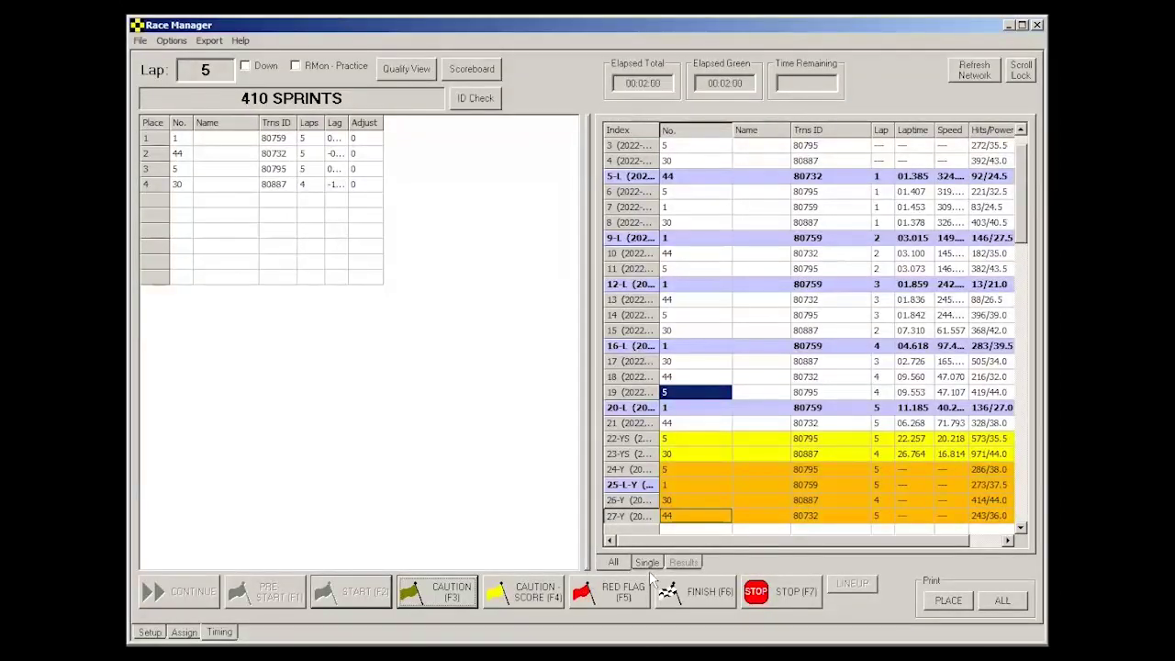
# Stop the resumed race without saving its results and start a new race
pyautogui.click(791, 594)
pyautogui.click(938, 573)
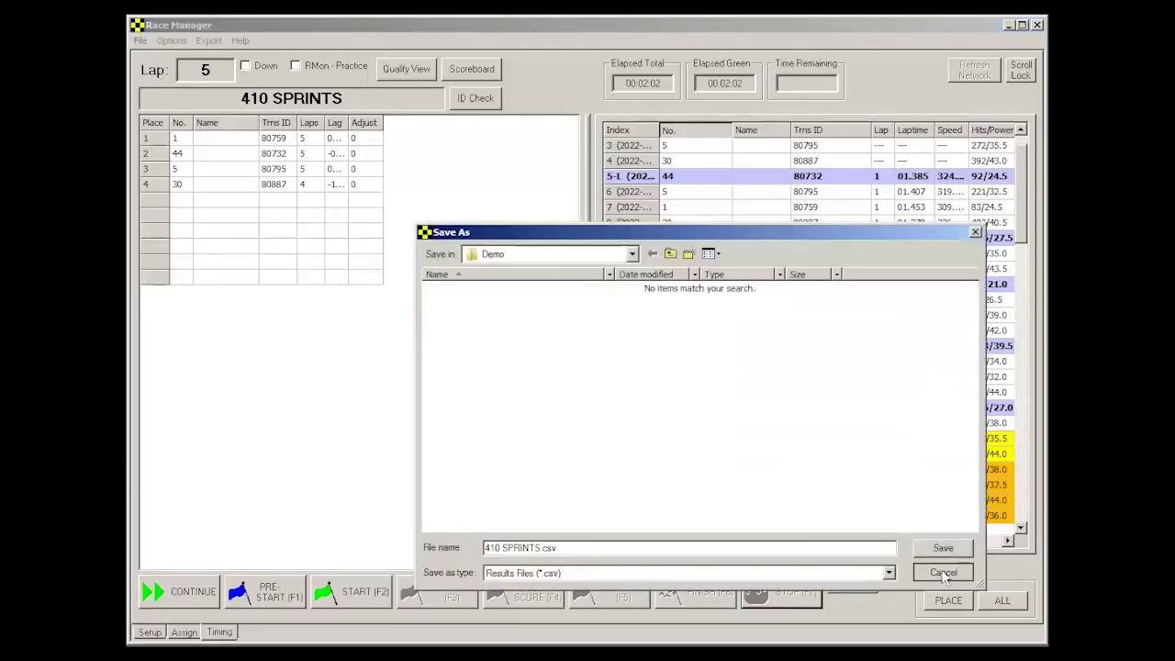
pyautogui.click(362, 595)
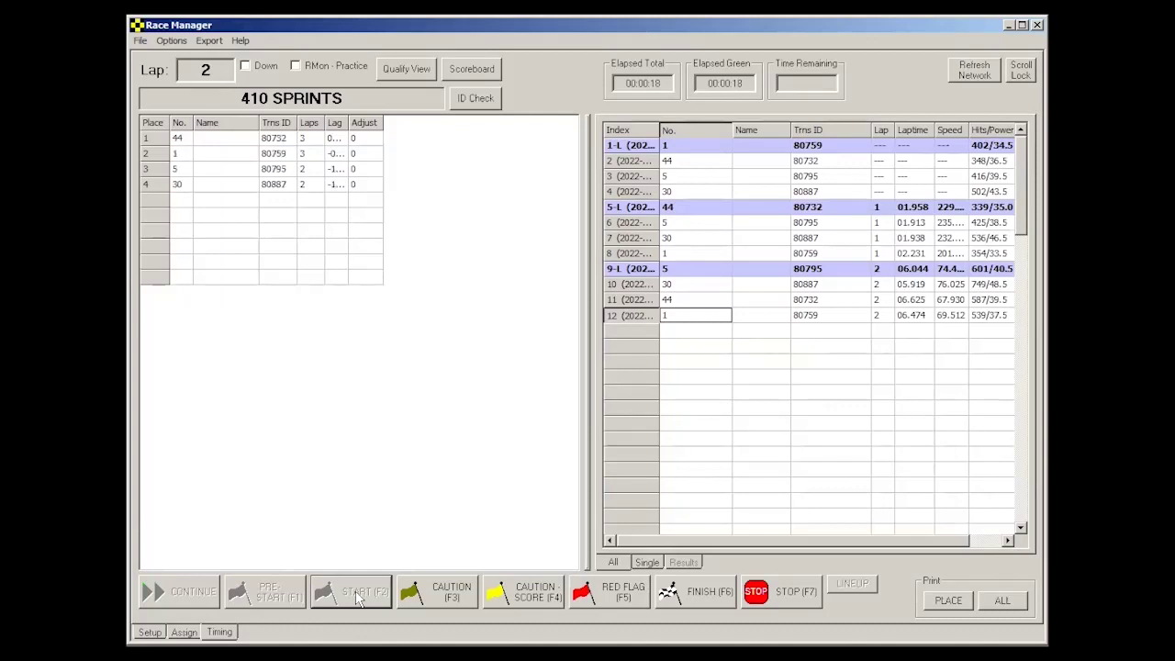
# Put the race under an unscored caution, compare the four cars' lap 2 crossings with the lineup, and accept it
pyautogui.click(457, 597)
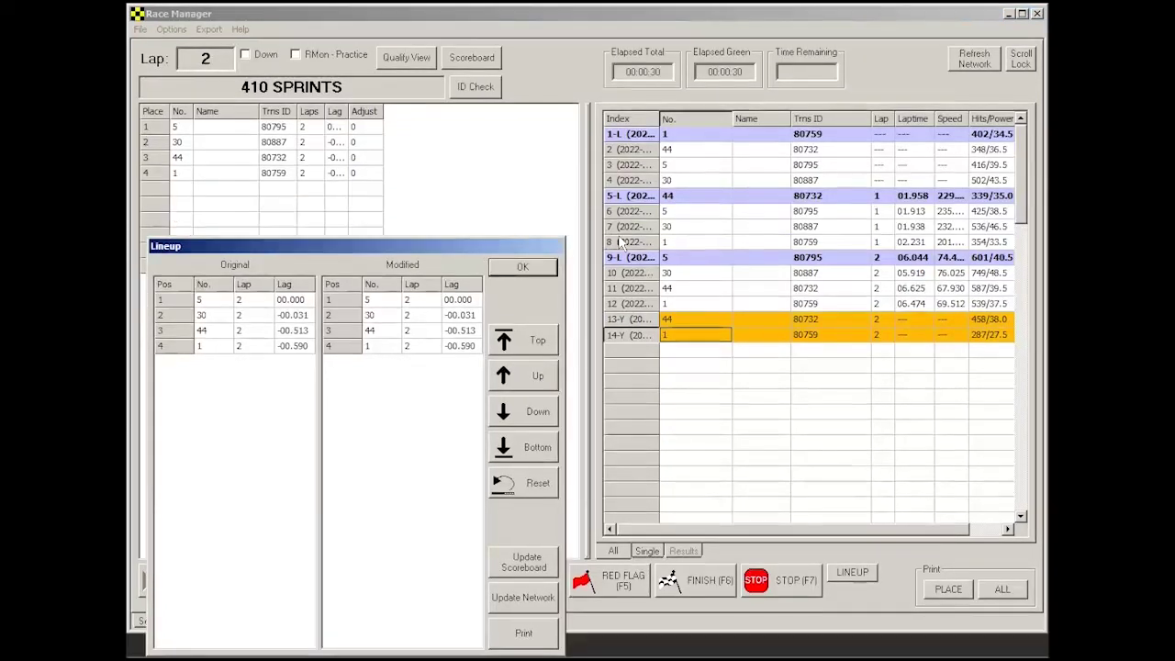
pyautogui.click(684, 258)
pyautogui.click(684, 276)
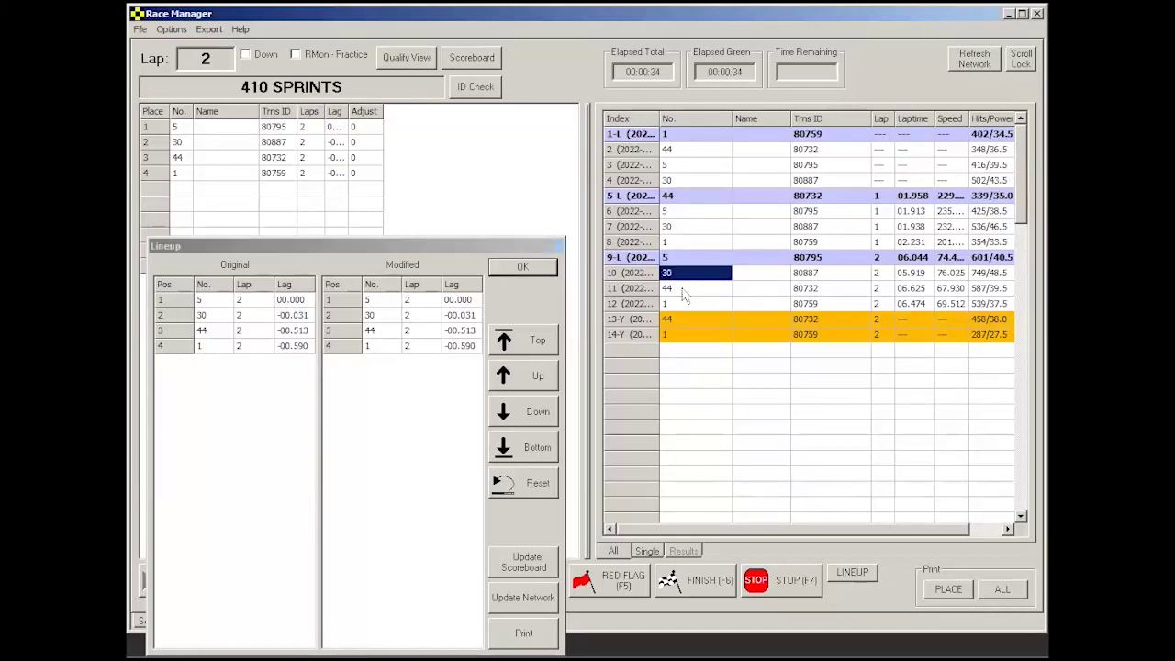
pyautogui.click(687, 289)
pyautogui.click(681, 304)
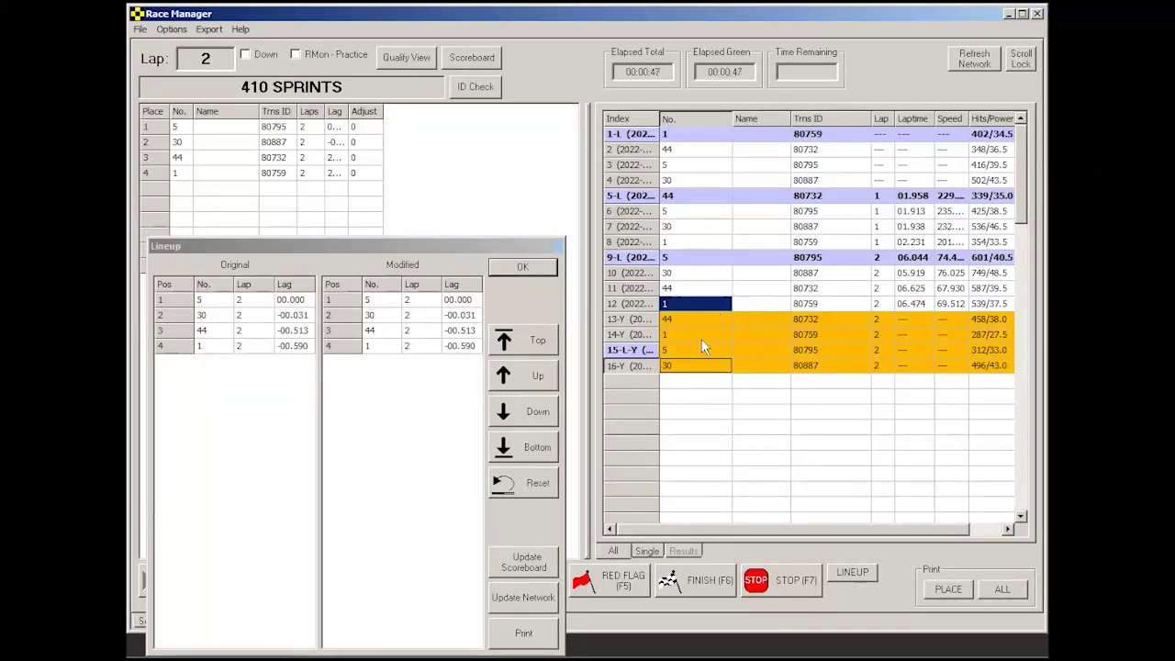
pyautogui.click(522, 268)
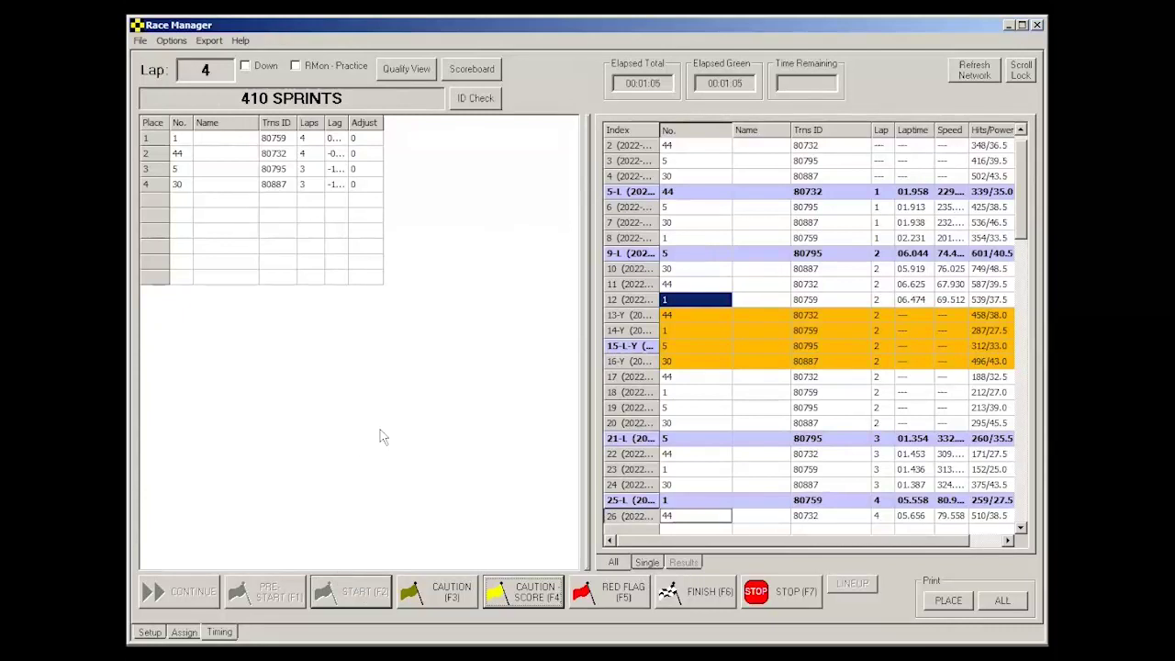
# Put the race under a scored caution, check the lap entries of cars 30 and 5 in the standings, and accept the lineup
pyautogui.click(532, 597)
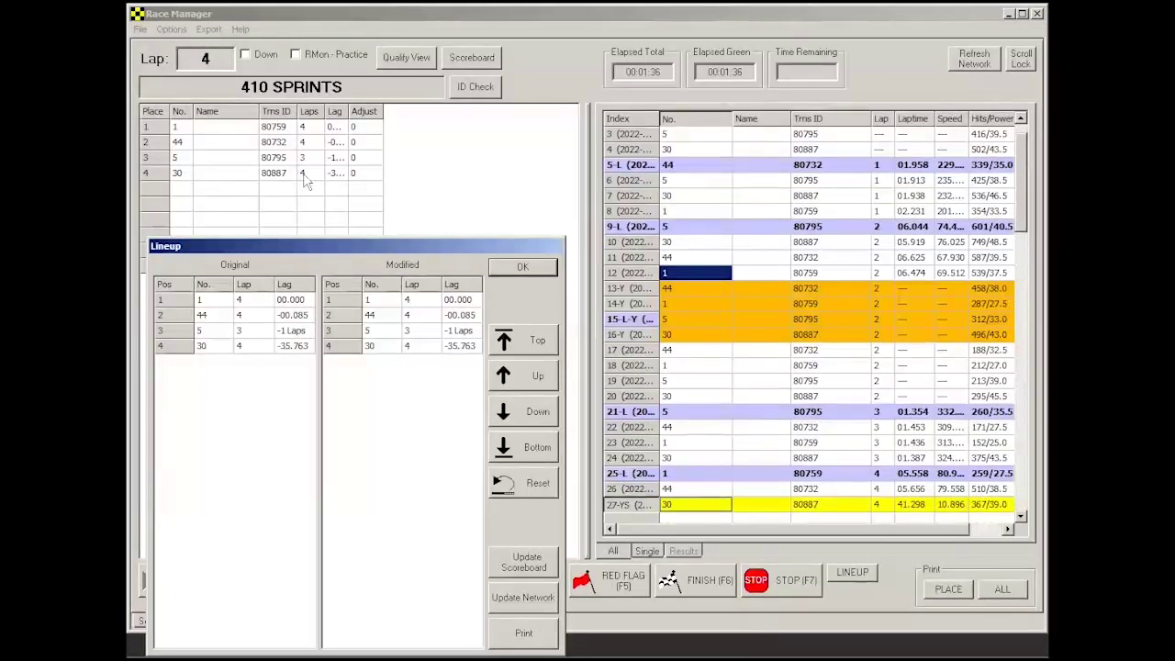
pyautogui.click(306, 181)
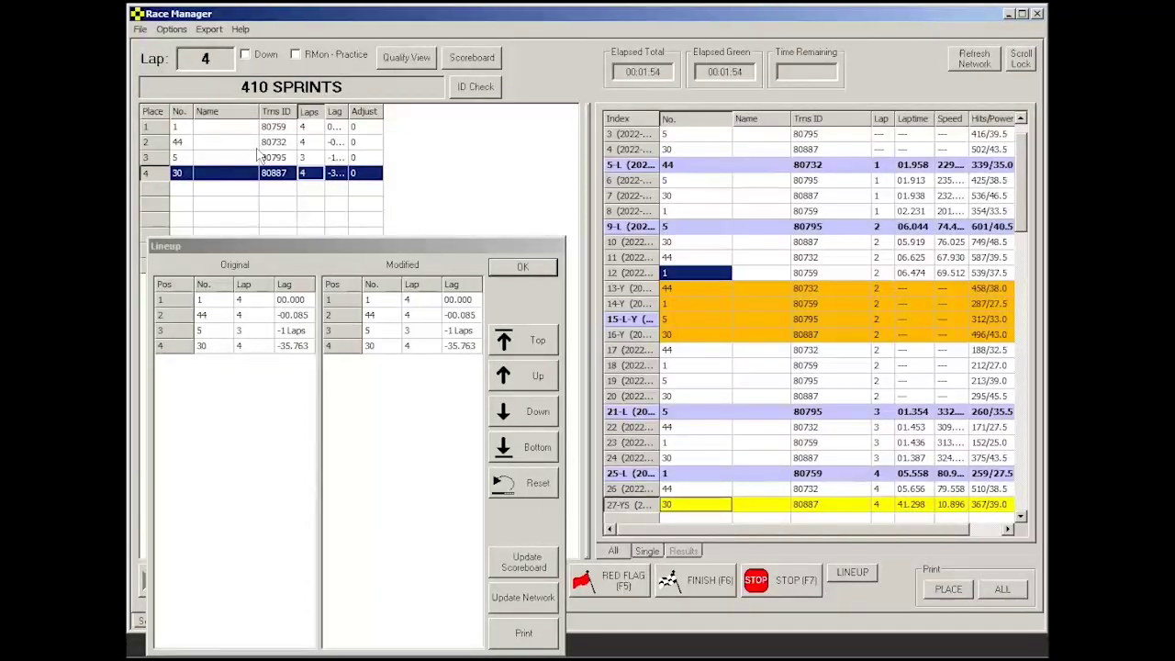
pyautogui.click(308, 159)
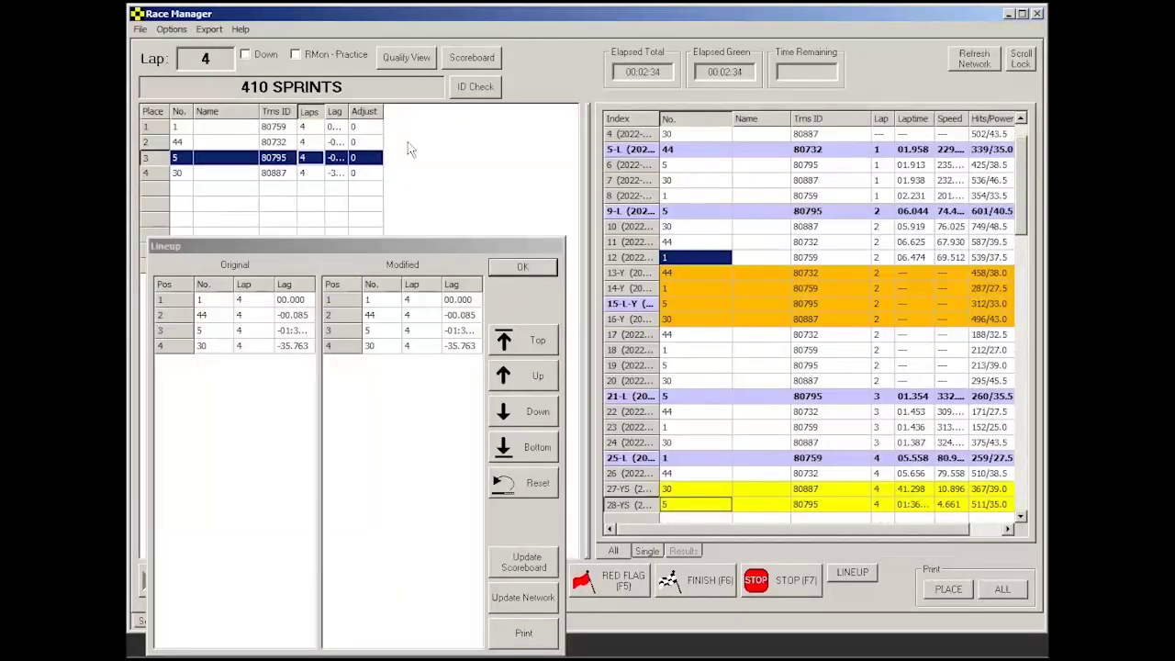
pyautogui.click(520, 266)
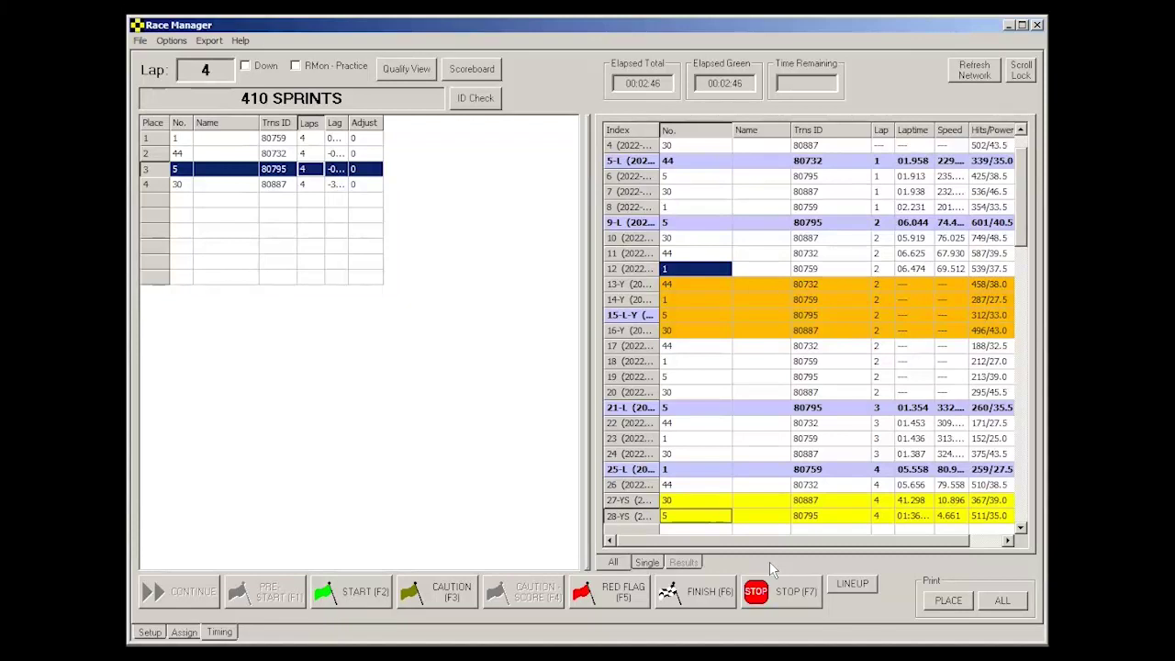
# Stop the race without saving its results, review the caution handling options, and start a new race
pyautogui.click(790, 590)
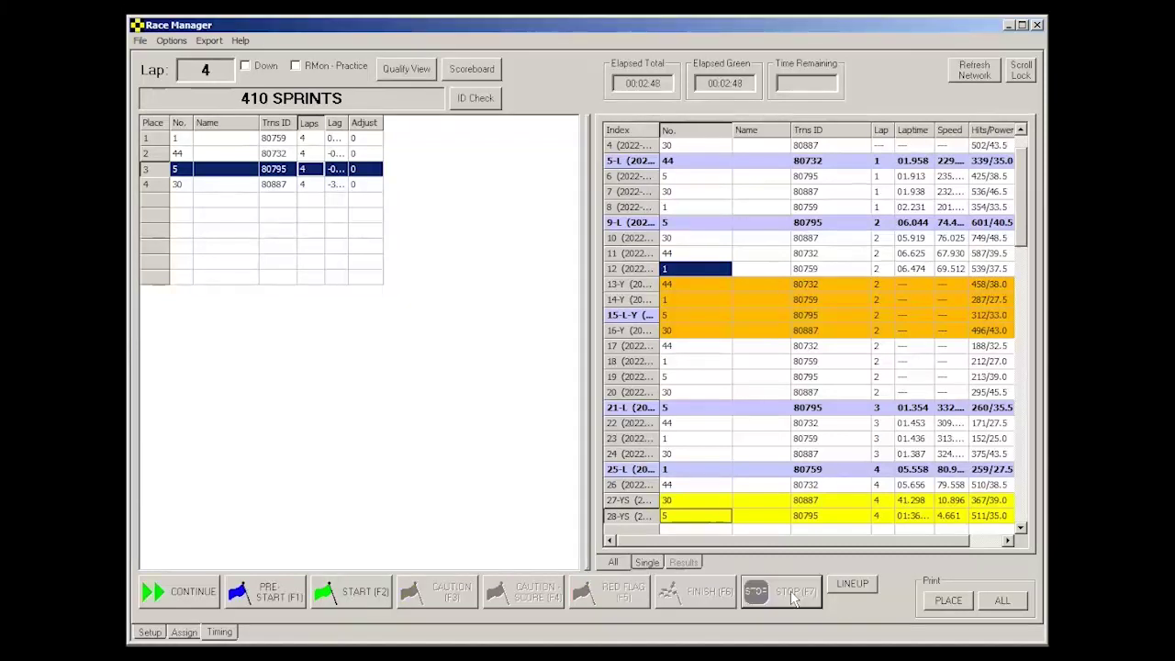
pyautogui.click(943, 573)
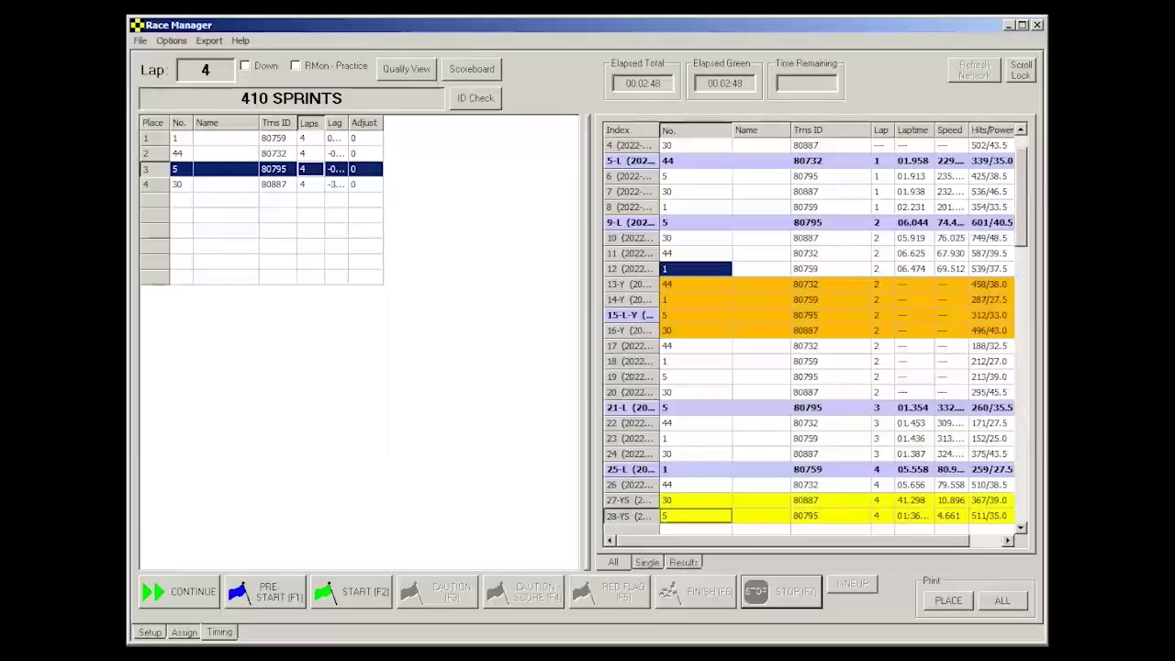
pyautogui.click(150, 631)
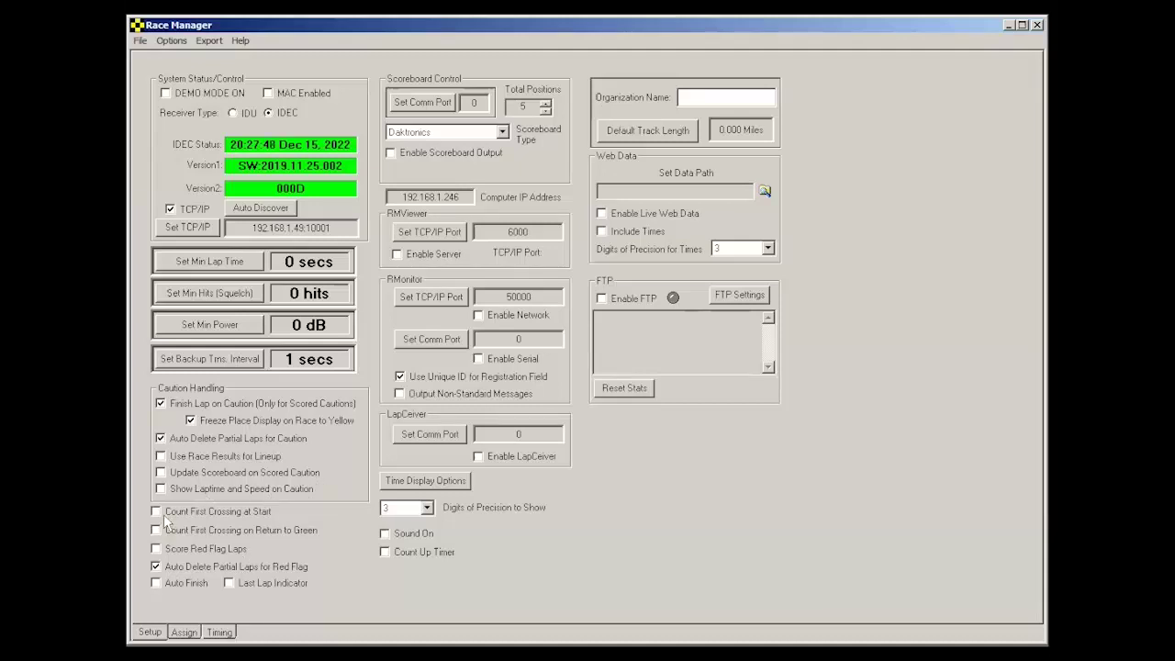
pyautogui.click(220, 632)
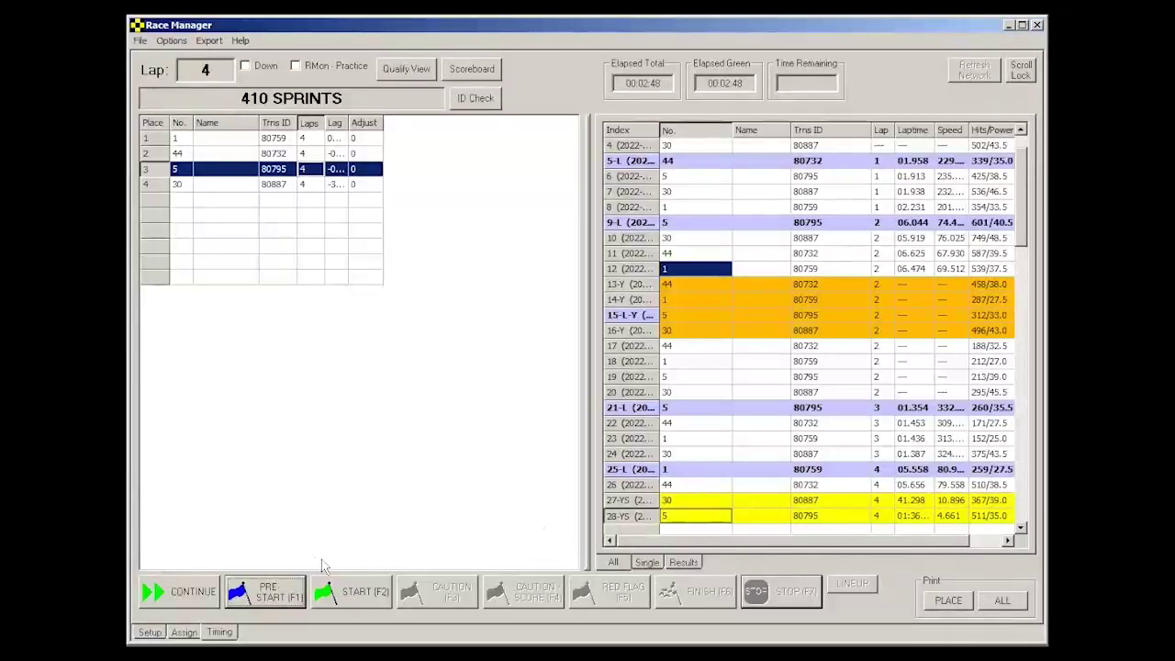
pyautogui.click(347, 604)
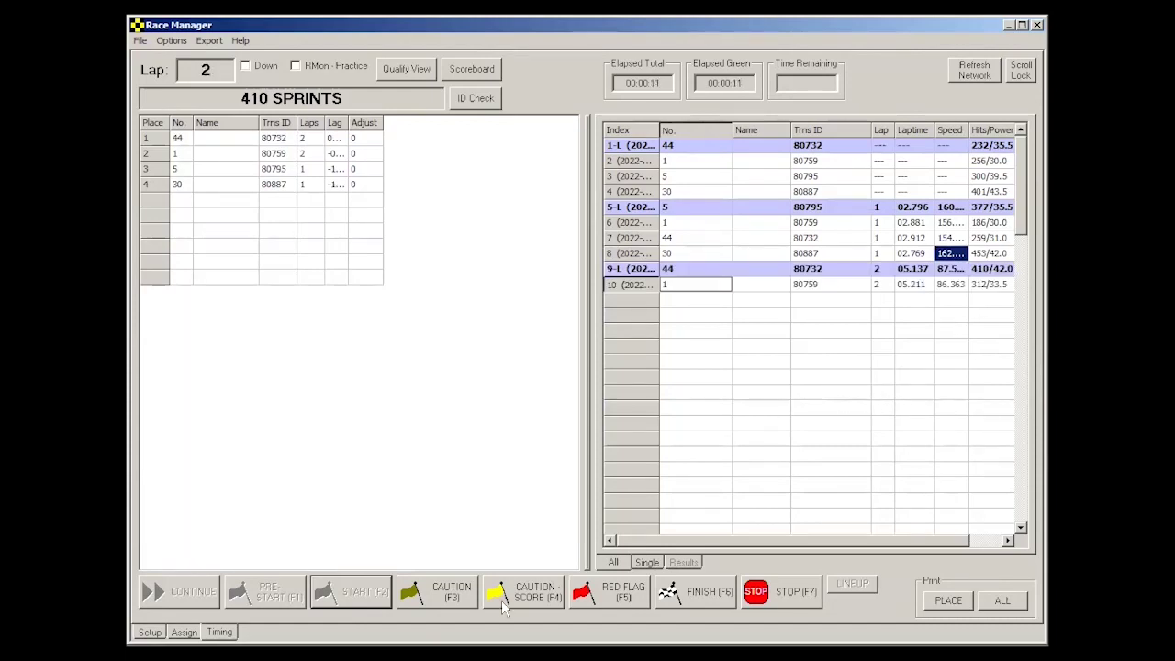
# Put the new race under an unscored caution and inspect the lap time and speed entries of the caution crossings
pyautogui.click(447, 598)
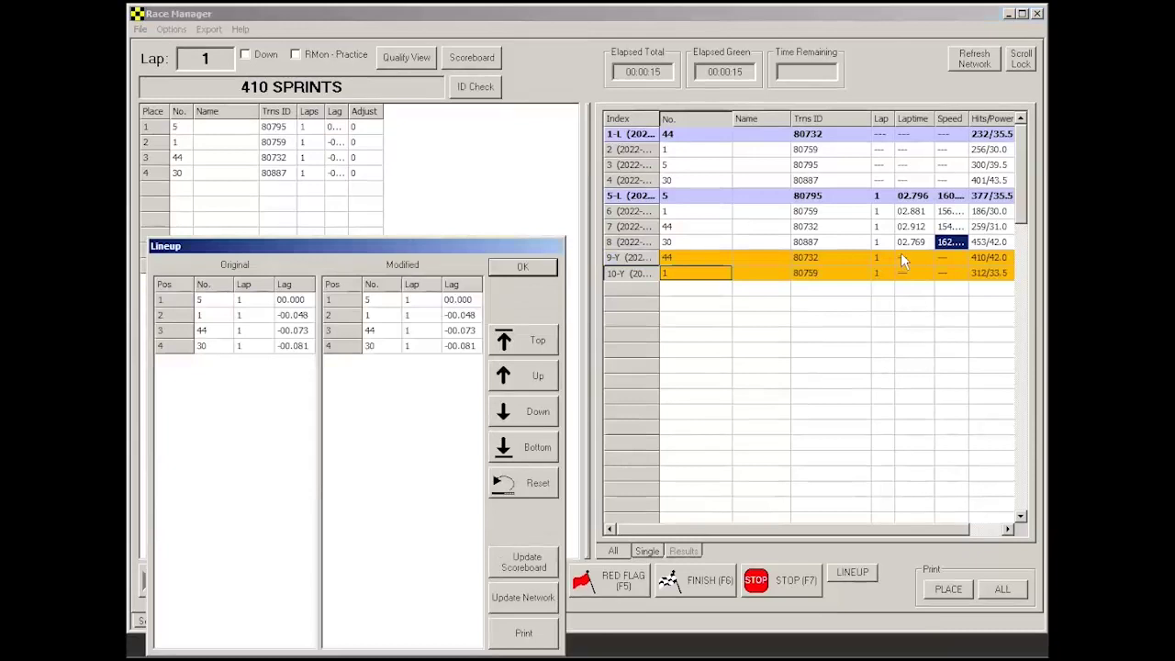
pyautogui.click(906, 287)
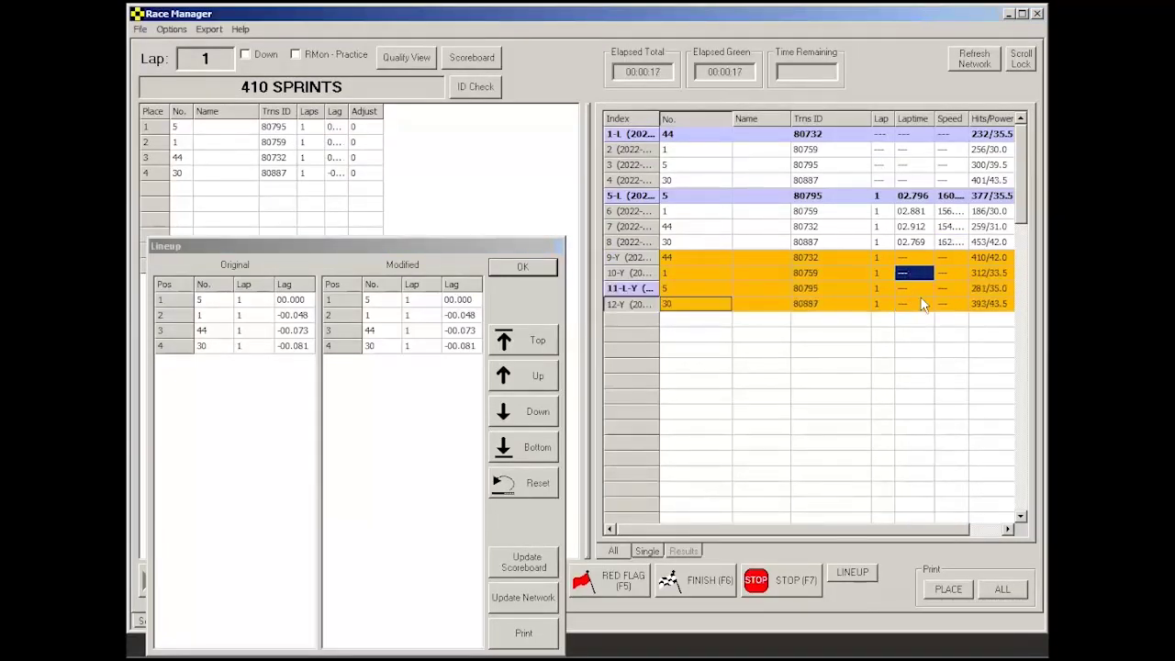
pyautogui.click(916, 304)
pyautogui.click(951, 303)
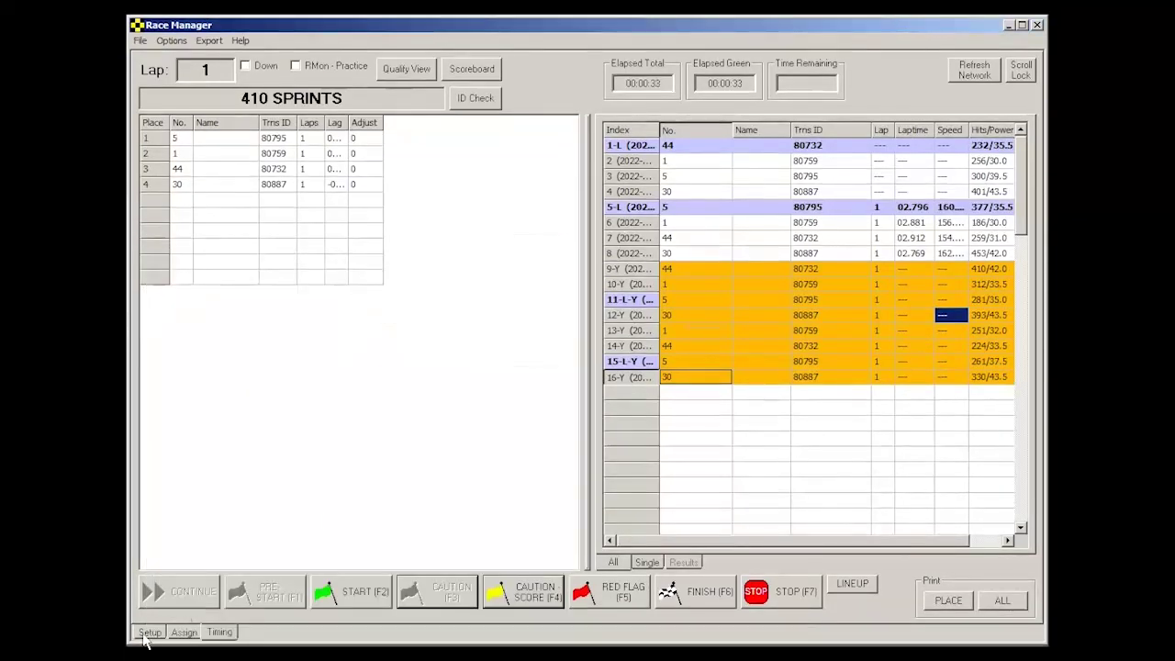
# Enable Update Scoreboard on Scored Caution and go back to the race timing view
pyautogui.click(147, 635)
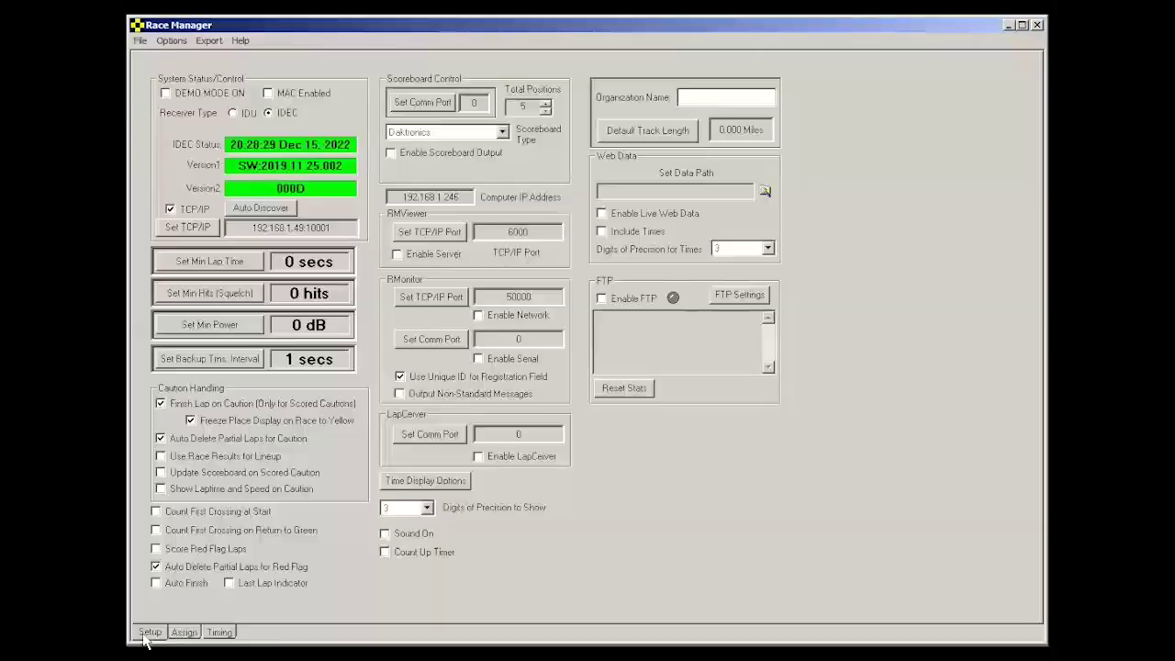
pyautogui.click(162, 474)
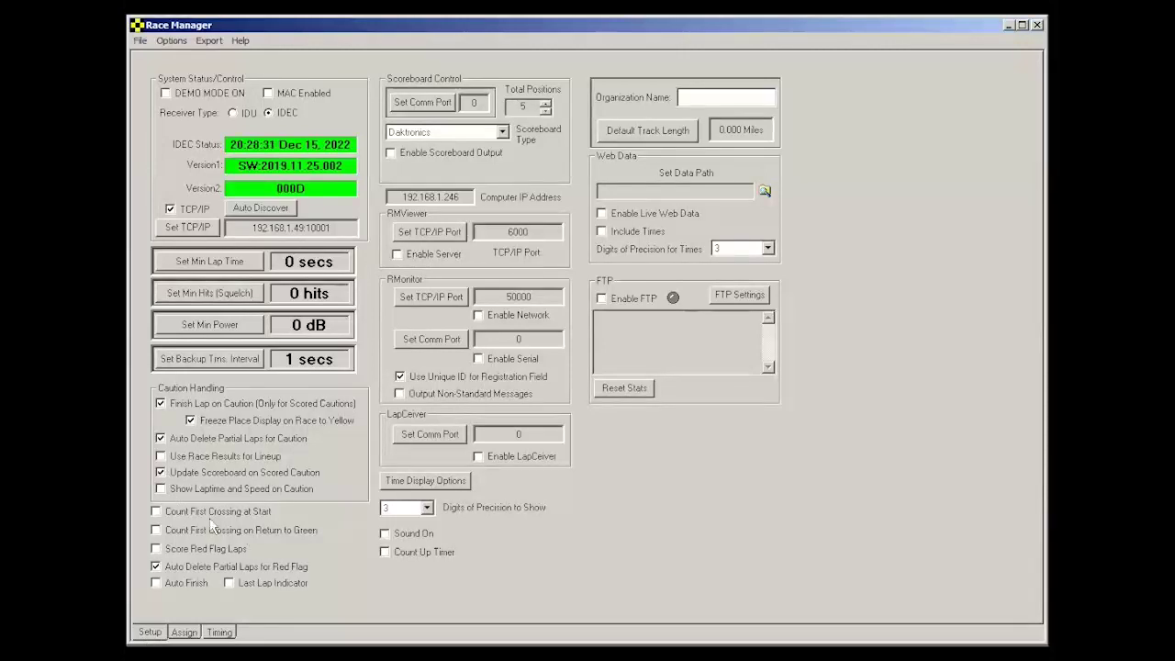
pyautogui.click(221, 633)
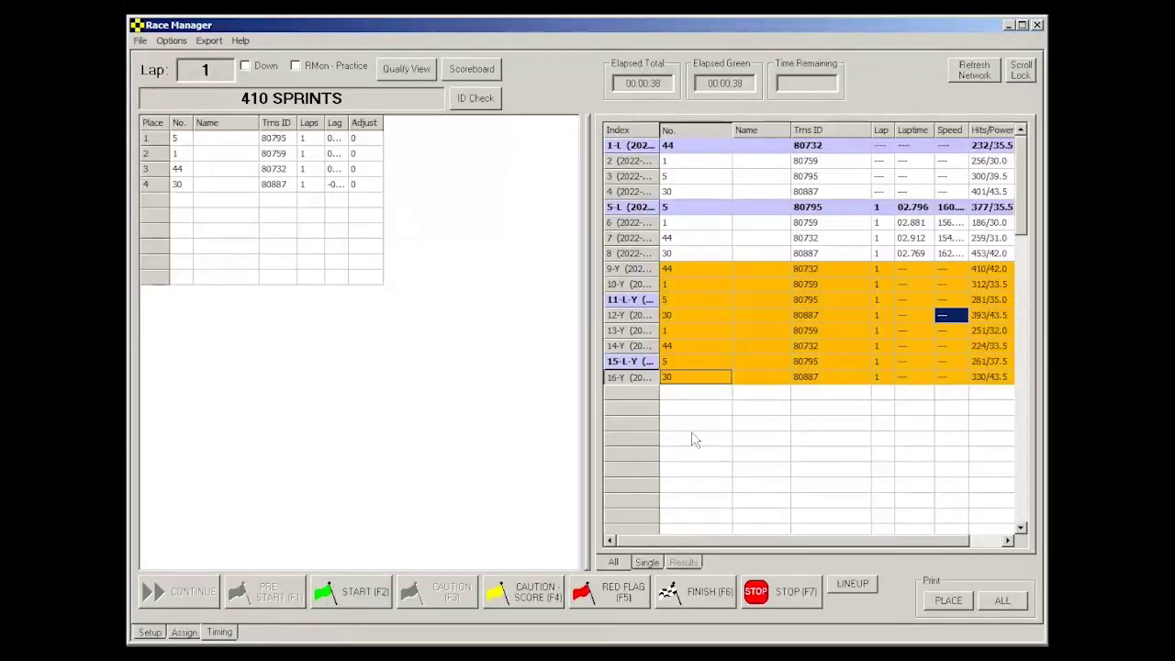
# Disable Update Scoreboard on Scored Caution, enable Show Laptime and Speed on Caution, and return to the race timing view
pyautogui.click(149, 633)
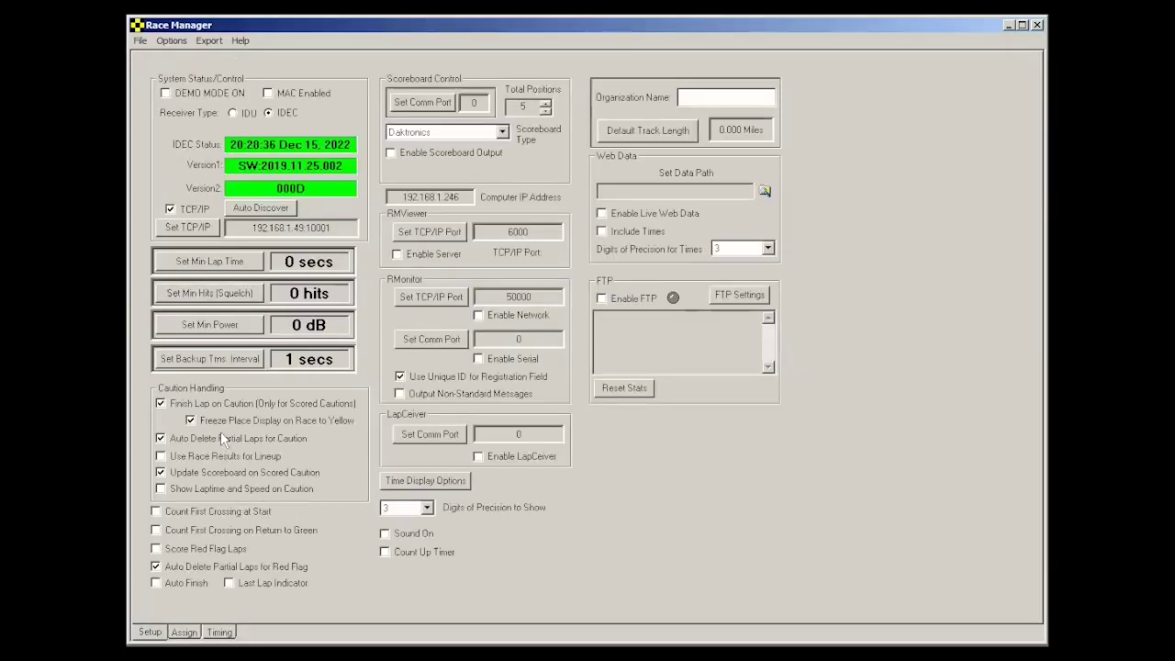
pyautogui.click(161, 472)
pyautogui.click(162, 488)
pyautogui.click(220, 633)
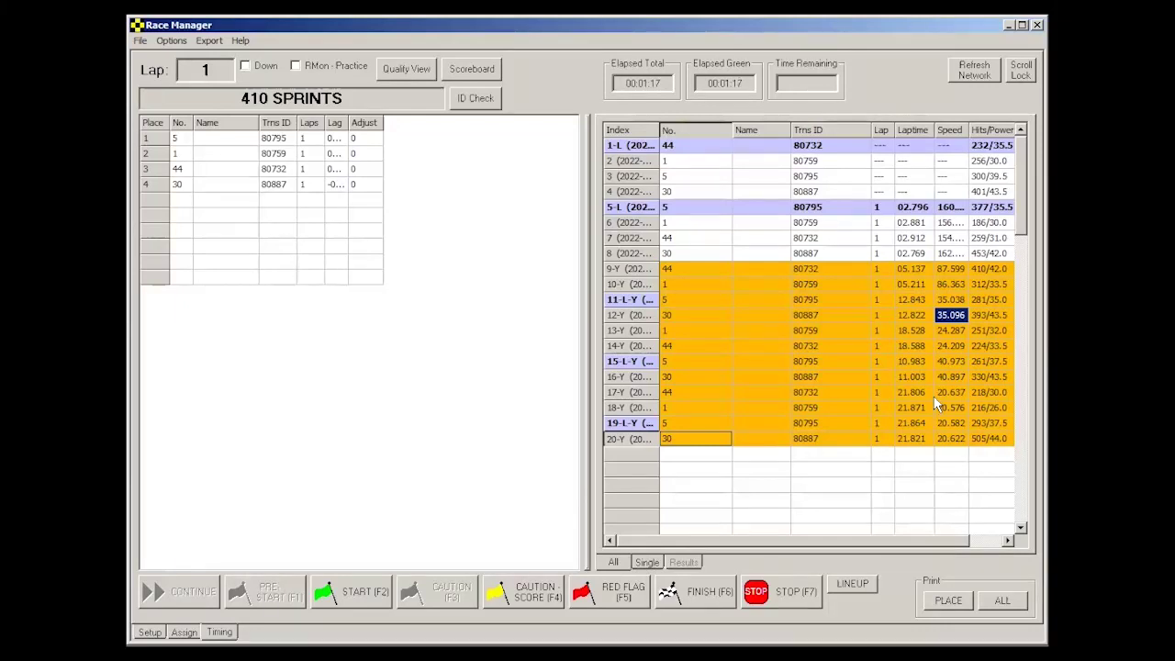
# Stop the race without saving its results and reopen the caution handling options
pyautogui.click(795, 604)
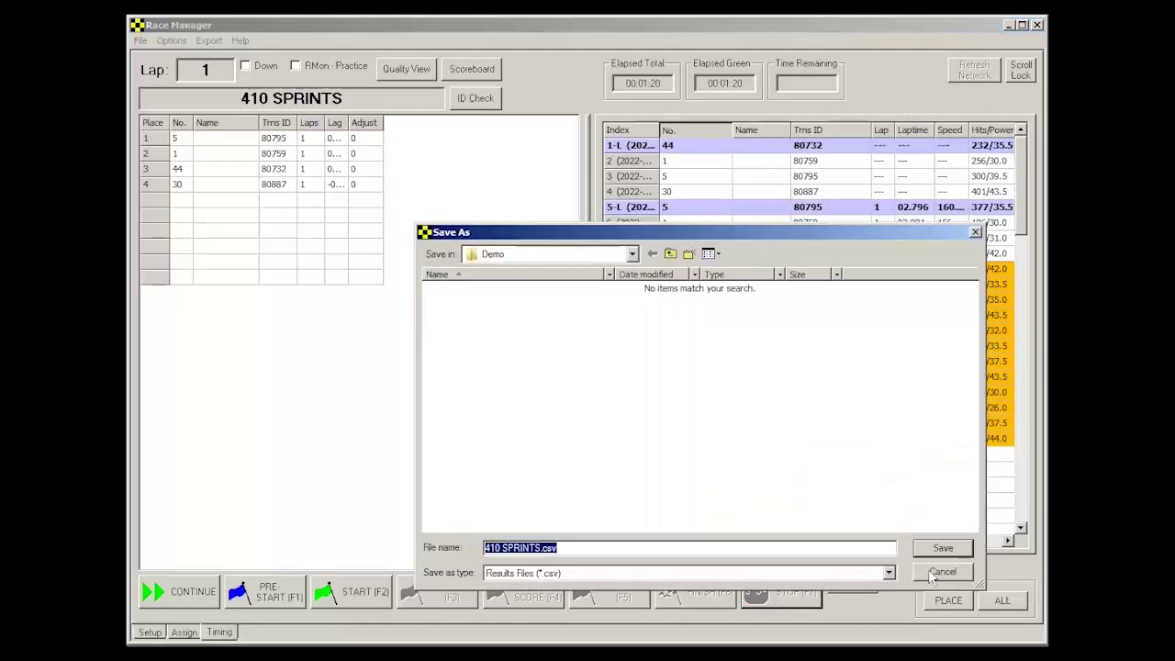
pyautogui.click(942, 571)
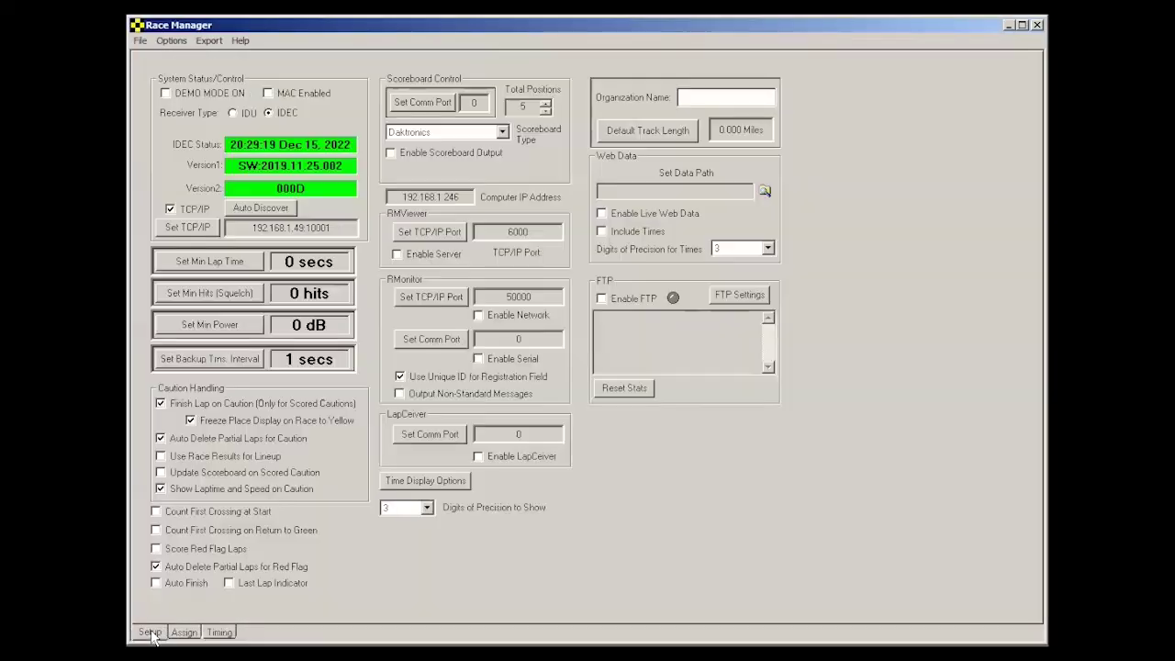
pyautogui.click(151, 632)
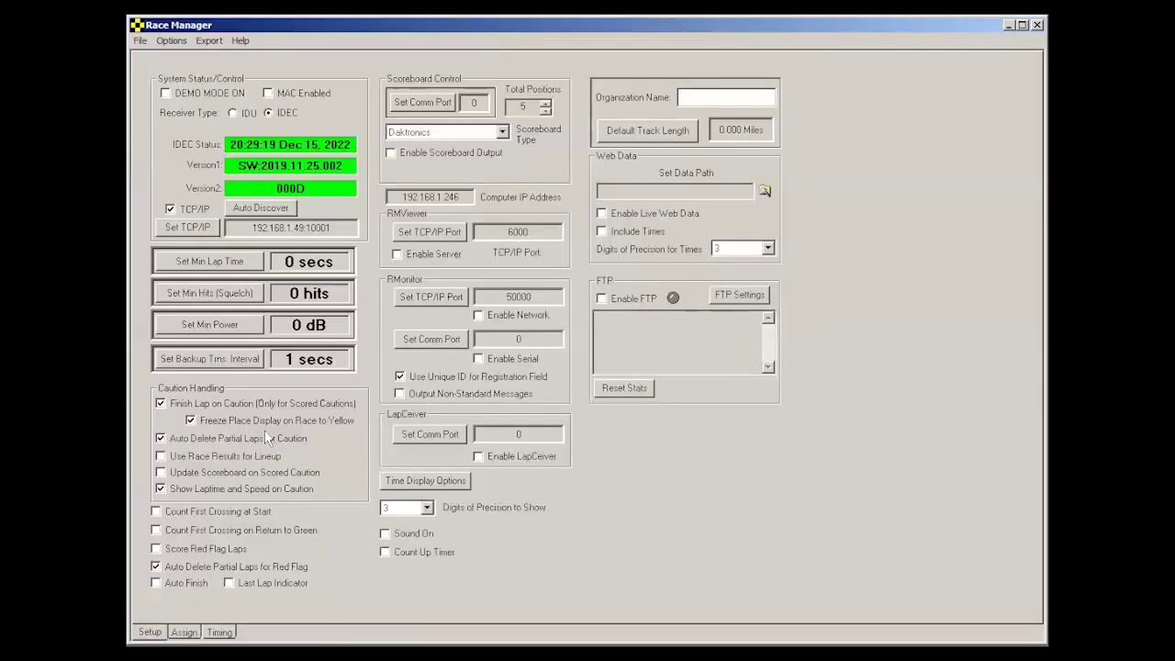